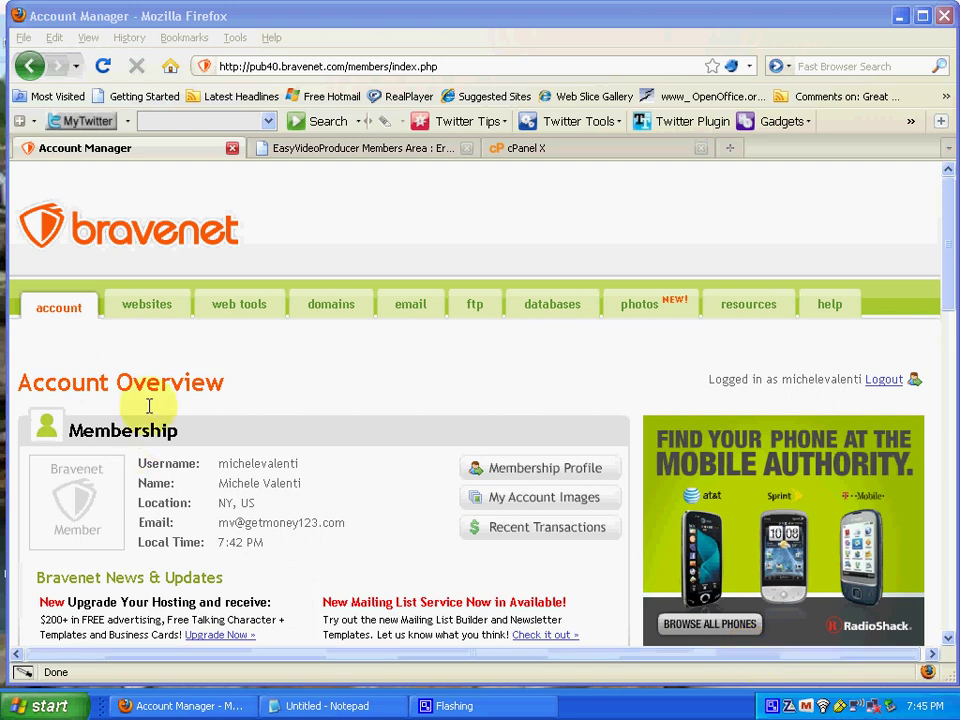
Go to Bravenet's web tools list and scroll down to the Partner Tools section
click(240, 313)
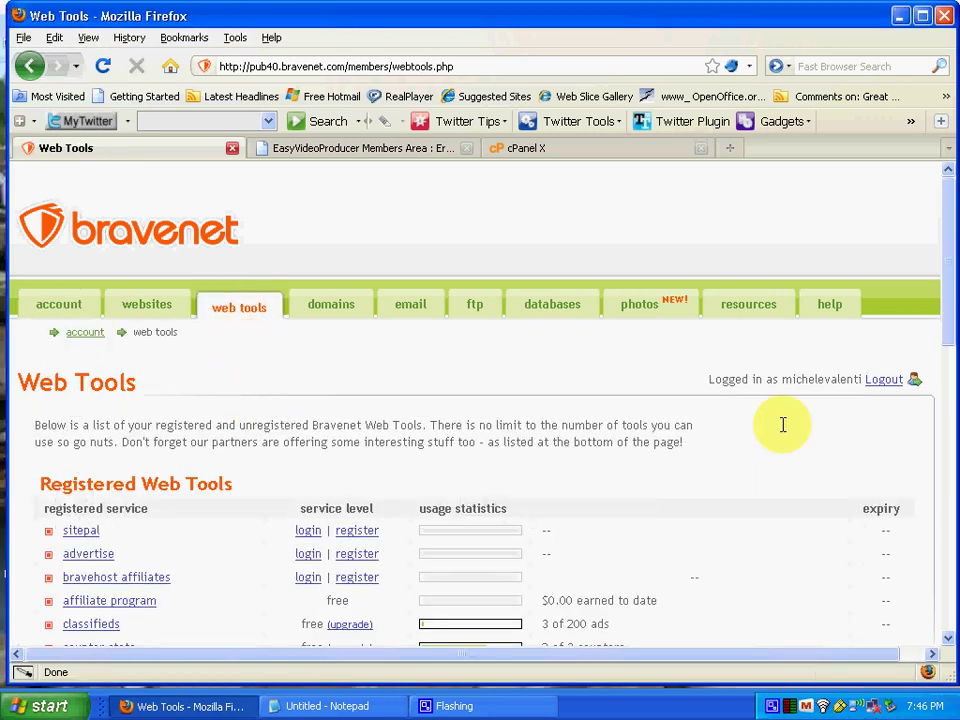
scroll(745, 452, down, 8)
scroll(754, 446, down, 2)
scroll(754, 446, down, 6)
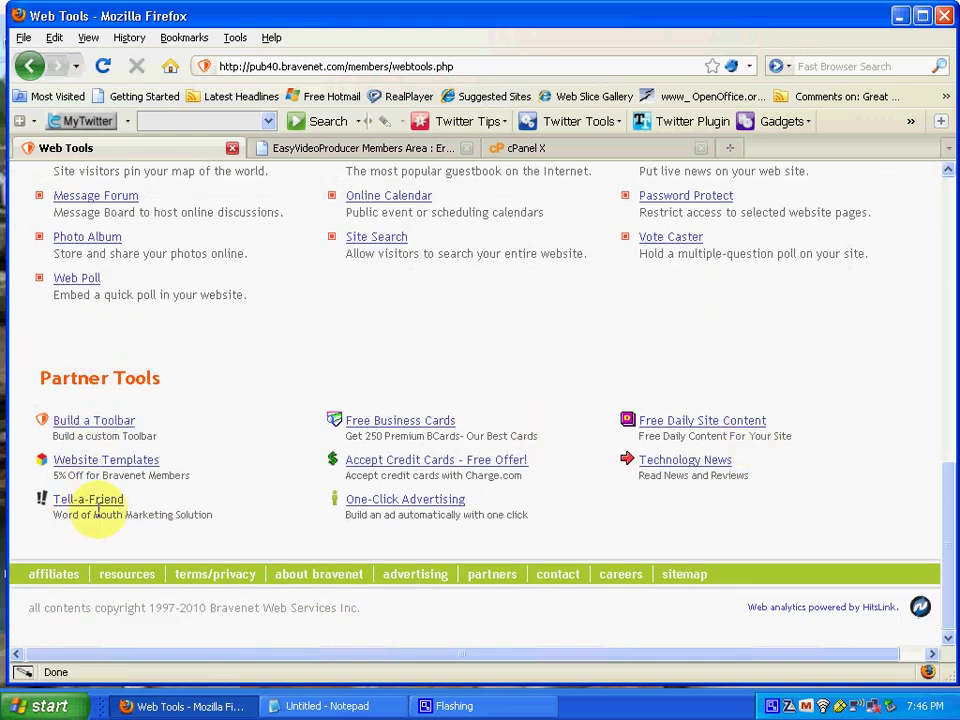
Open Tell-a-Friend's resources page and scroll to the TAF4Free vs TAF4Branding comparison
click(103, 508)
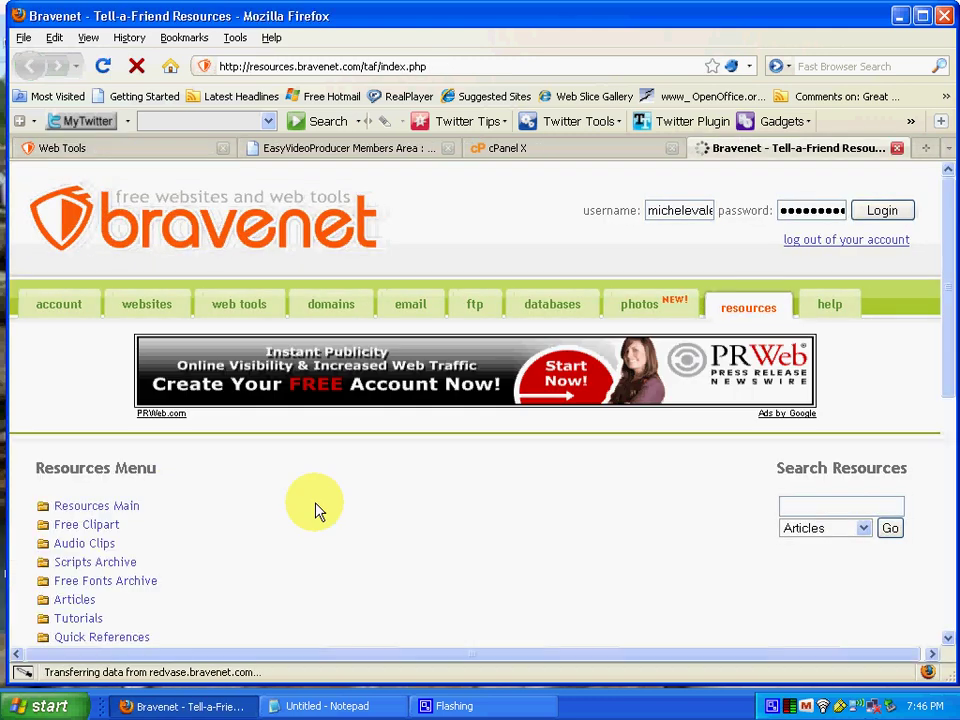
scroll(474, 521, down, 4)
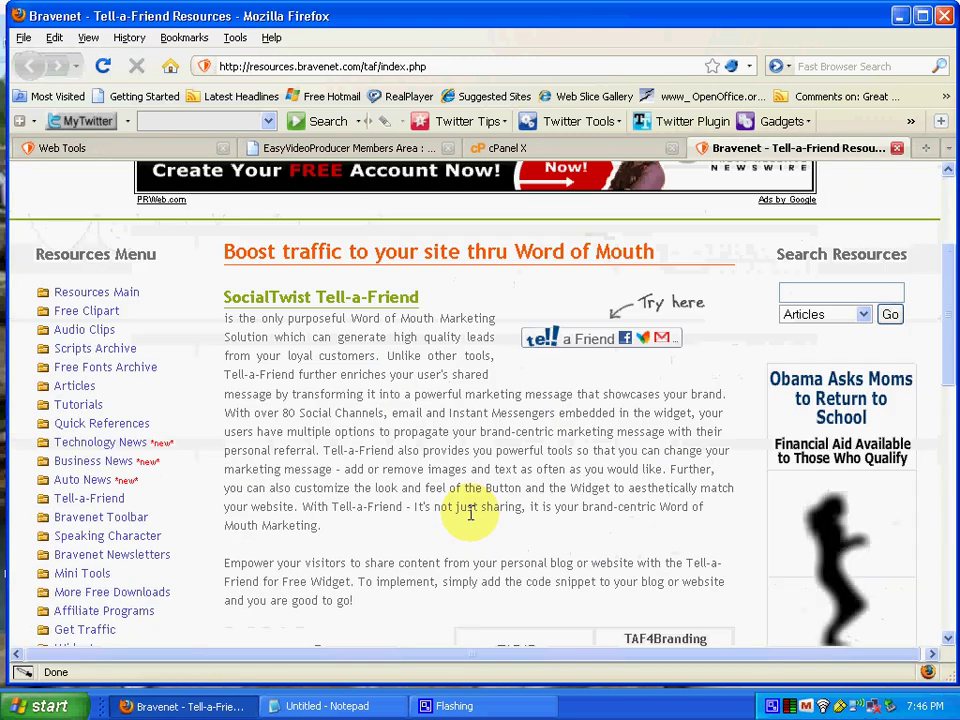
scroll(474, 521, down, 3)
scroll(474, 521, down, 2)
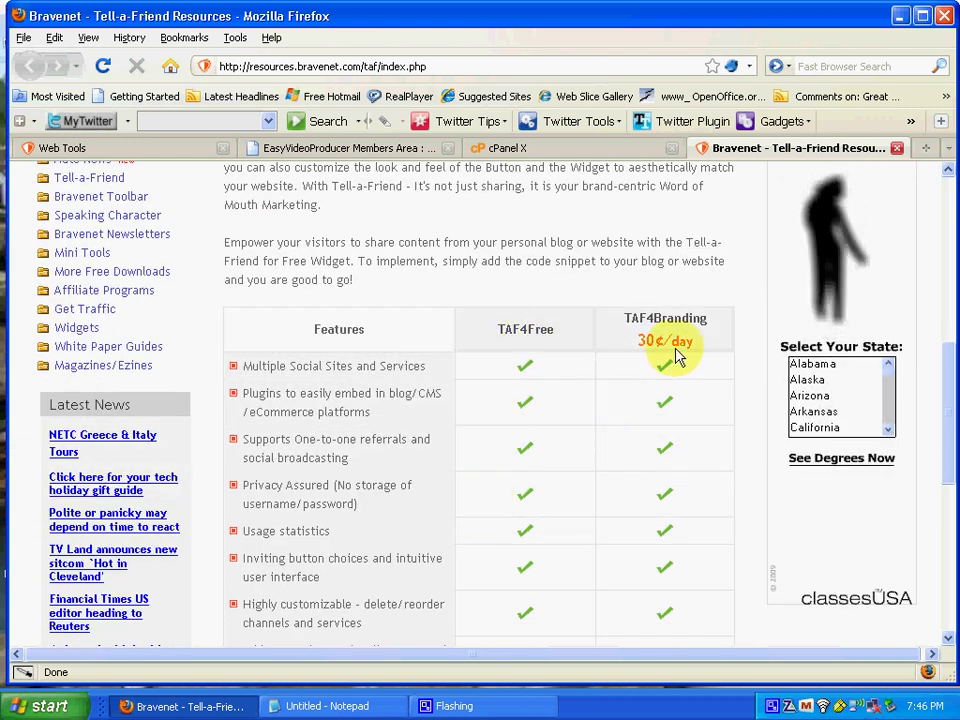
scroll(621, 507, down, 2)
scroll(628, 510, down, 2)
scroll(628, 510, down, 4)
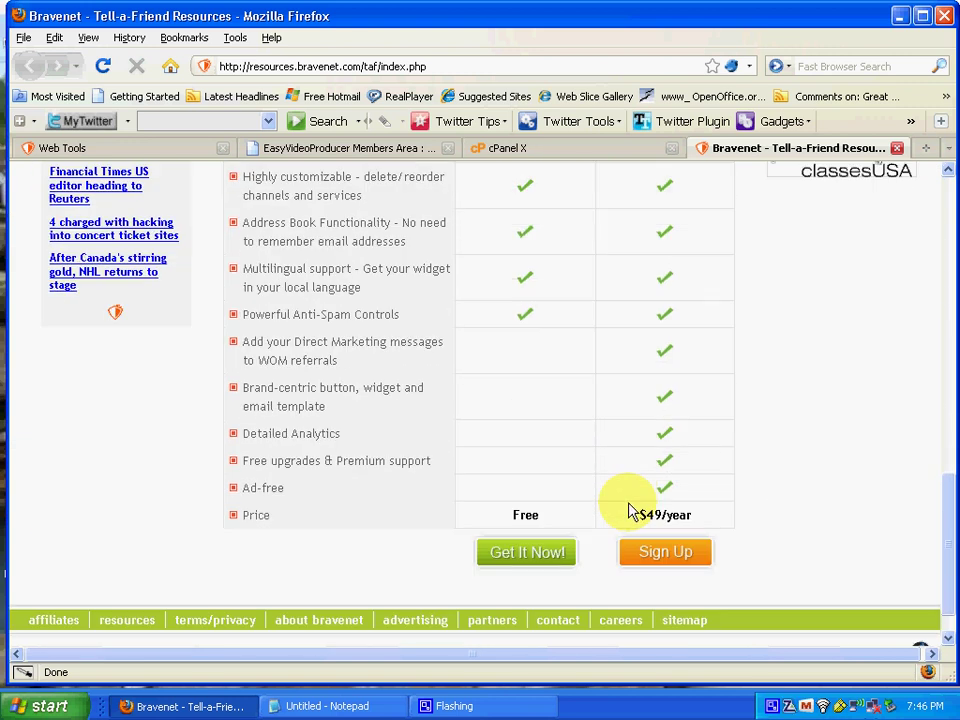
Start the free Tell-a-Friend sign-up and enter the account e-mail address, fixing typos
click(515, 561)
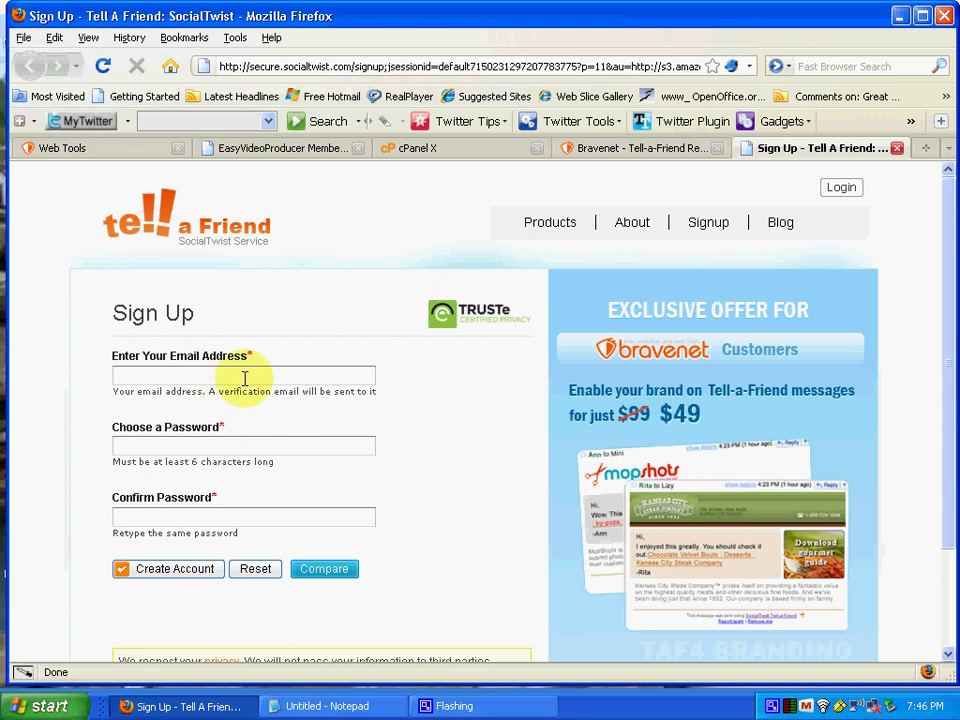
text(s)
text(u)
key(BackSpace)
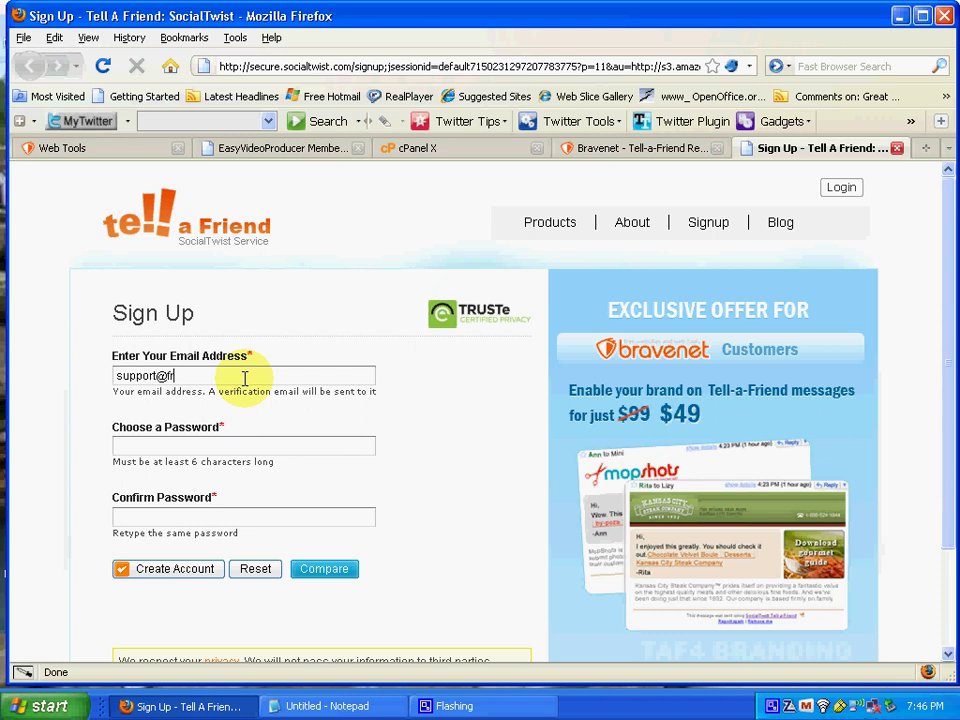
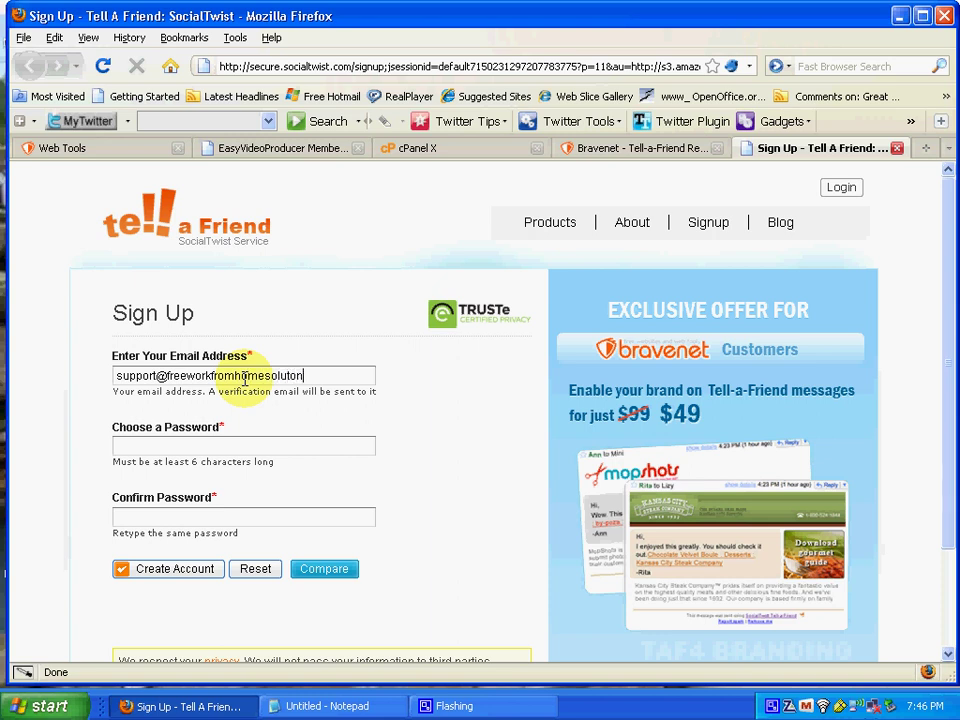
Enter and confirm the account password, then submit the form and acknowledge the confirmation
key(Tab)
text(•)
text(•••)
text(••••••)
key(Tab)
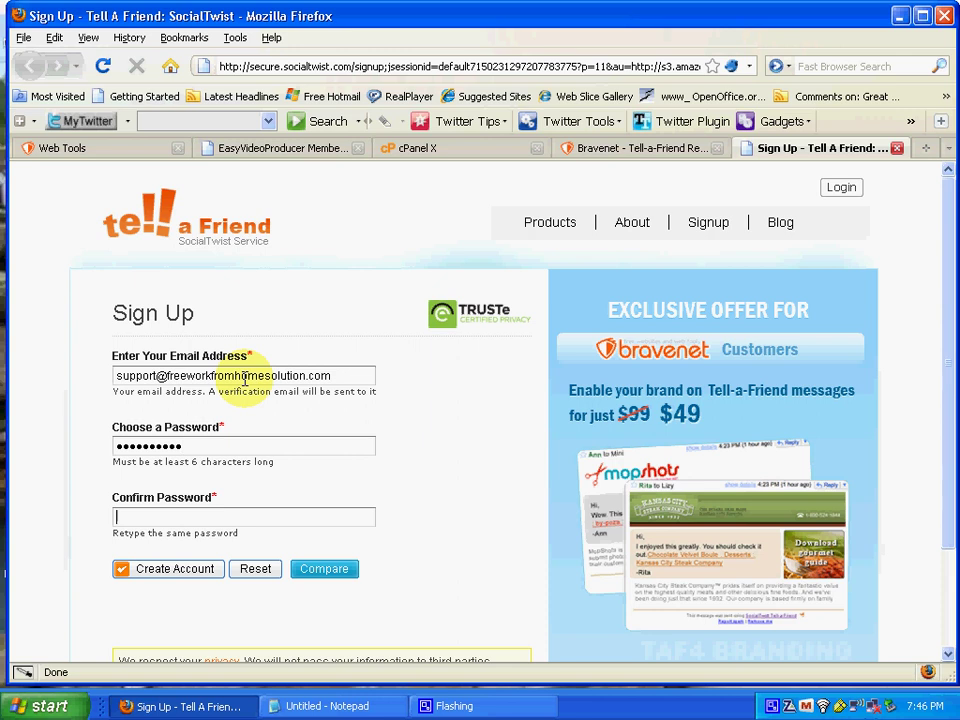
text(•••)
text(•••••••)
click(181, 573)
click(462, 466)
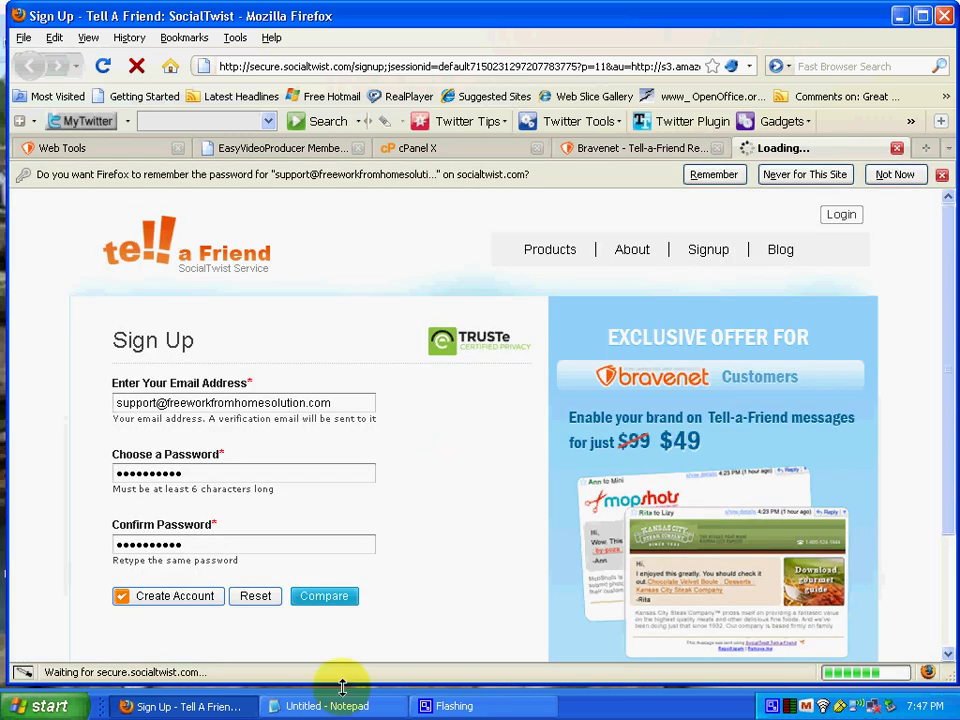
Launch Outlook Express from the Start menu and let Firefox remember the sign-up password
click(48, 706)
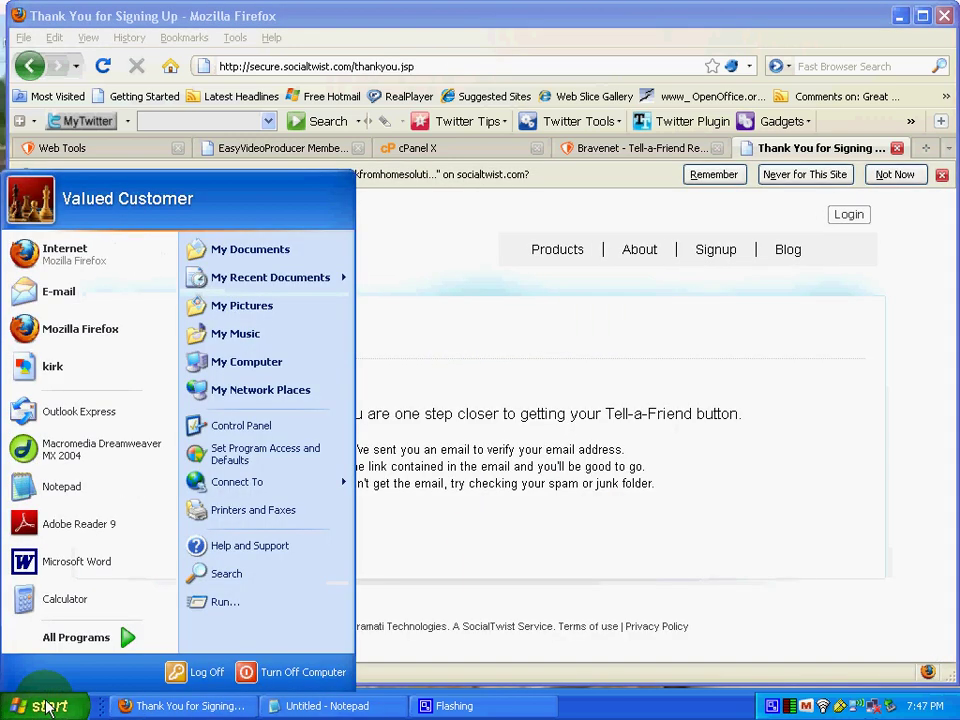
click(108, 415)
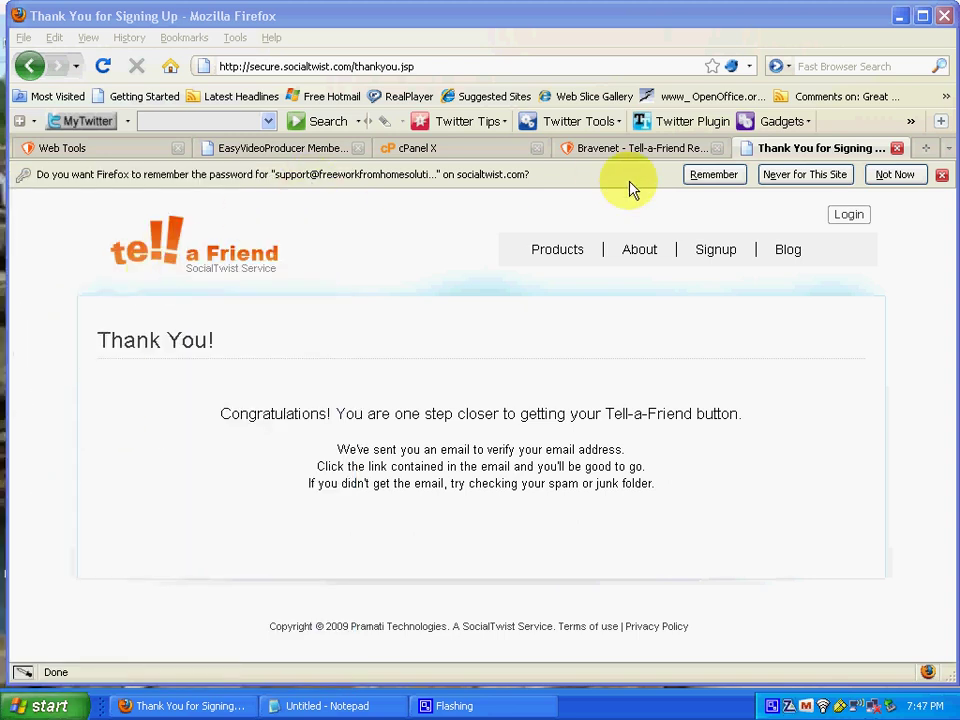
click(700, 178)
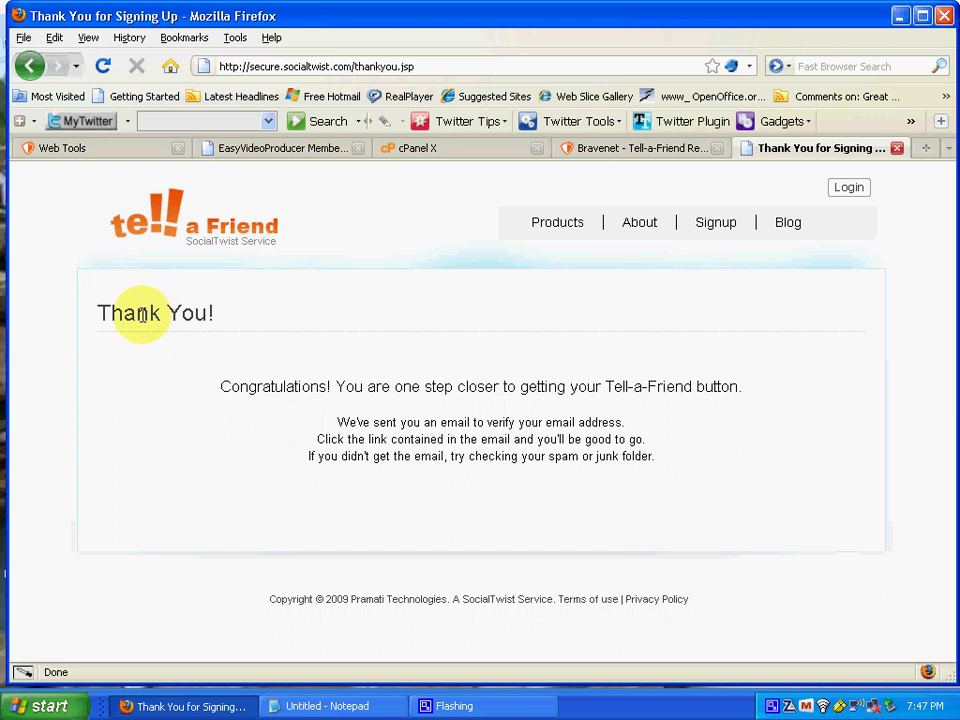
right_click(773, 708)
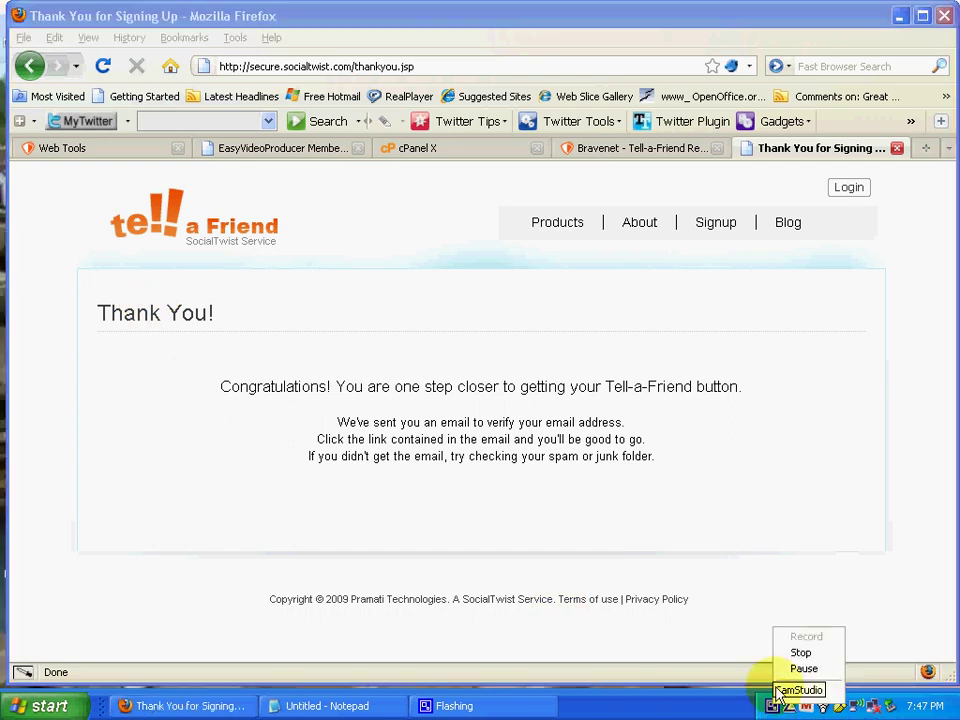
click(789, 666)
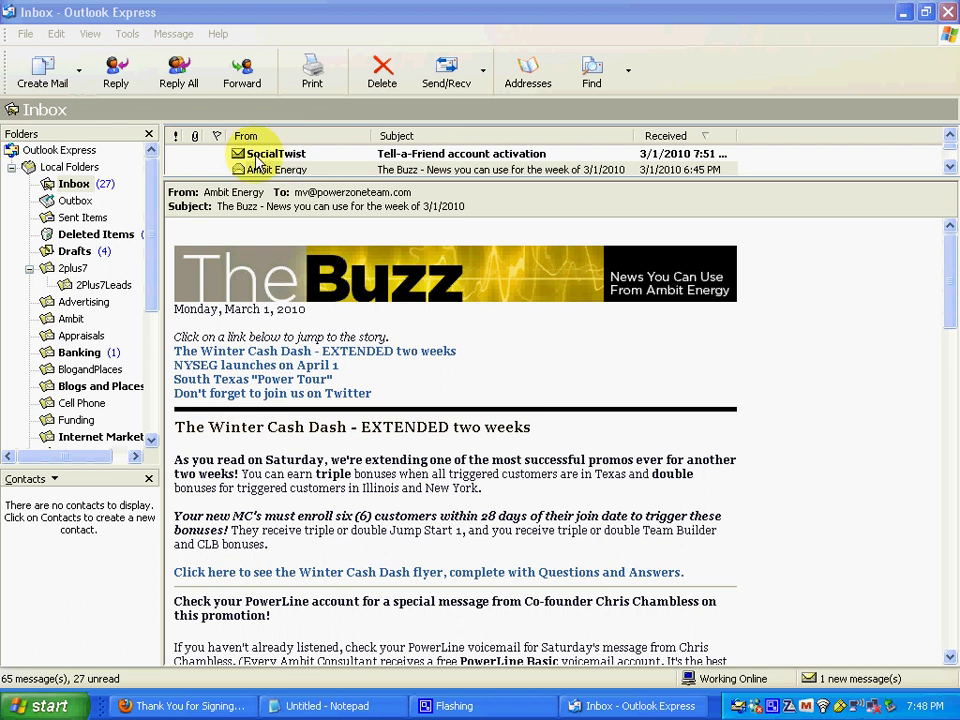
Open the SocialTwist activation email in the Inbox and follow its confirmation link
click(430, 157)
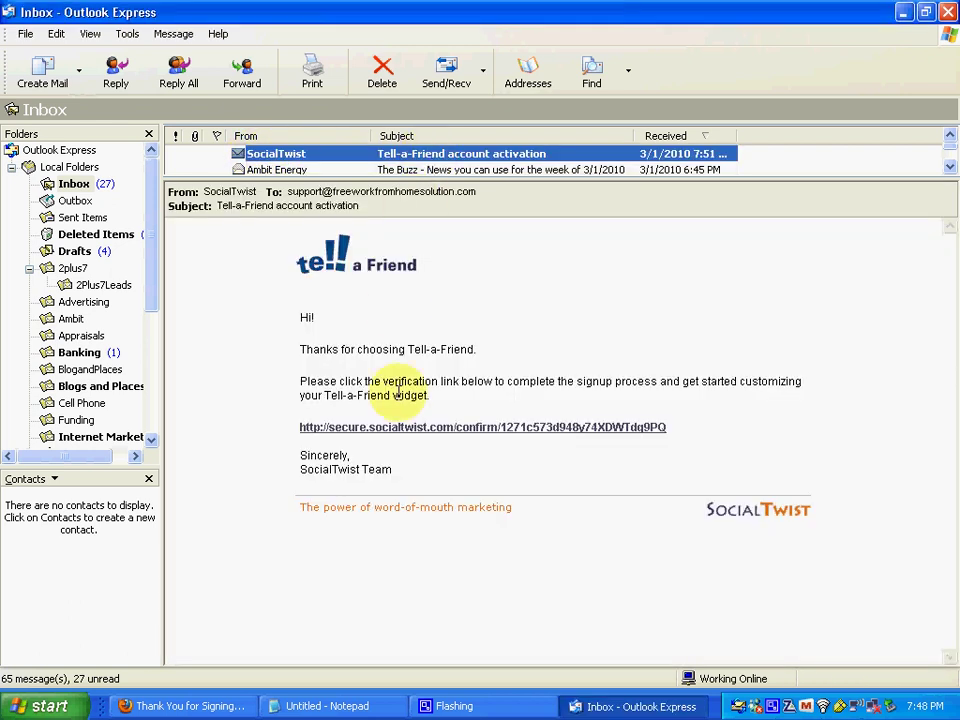
click(405, 437)
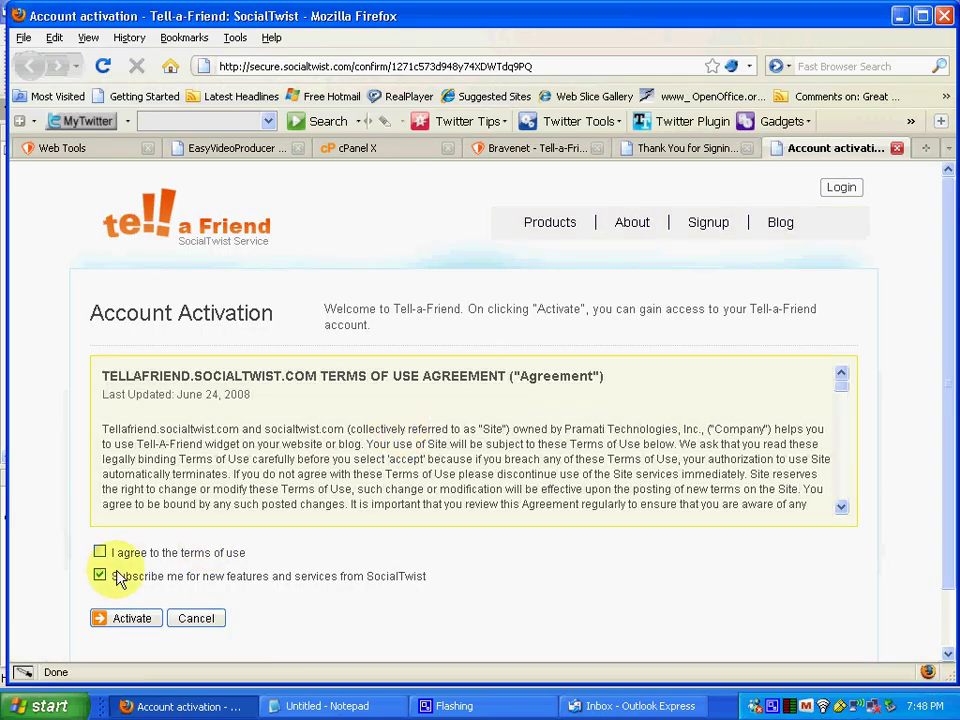
Tick 'I agree to the terms of use' and activate the Tell-a-Friend account
click(100, 552)
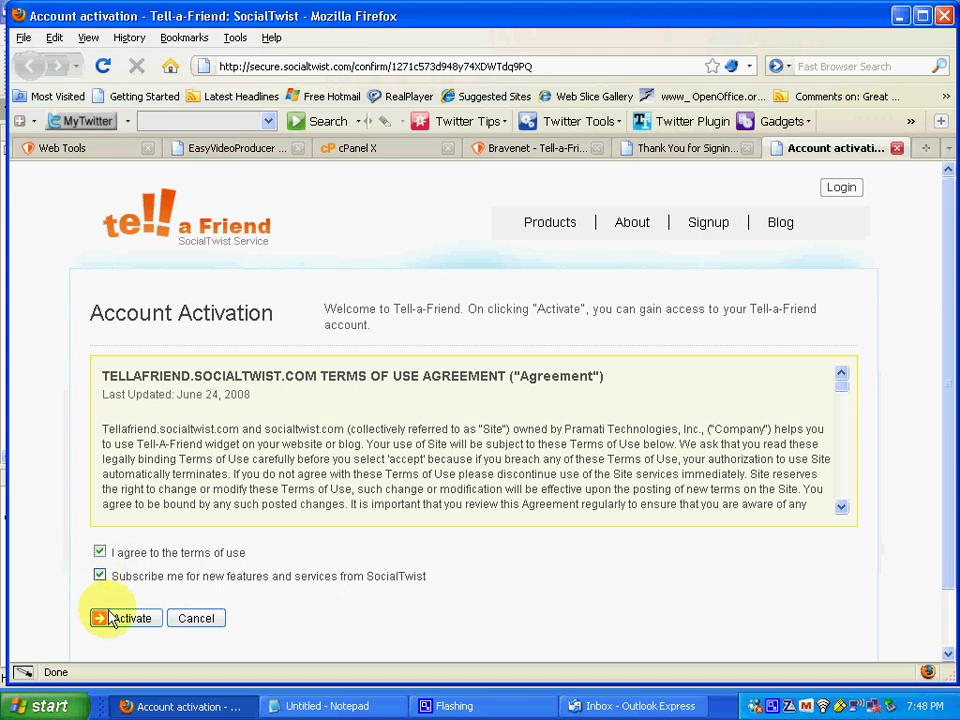
click(110, 618)
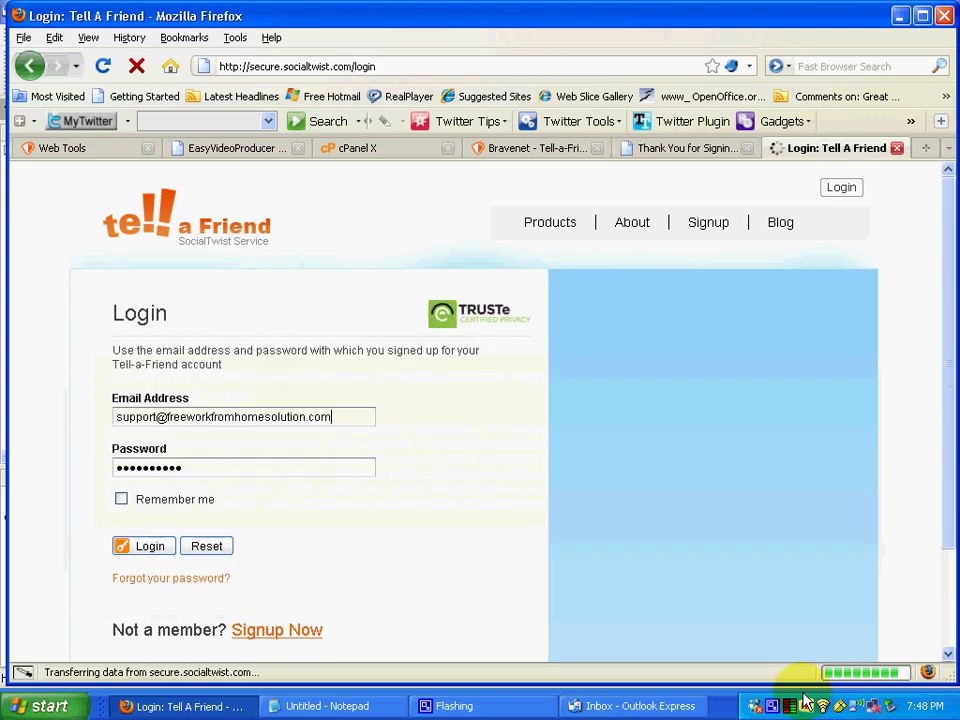
Log in to Tell-a-Friend with Remember me ticked and wait for the welcome dashboard
click(121, 499)
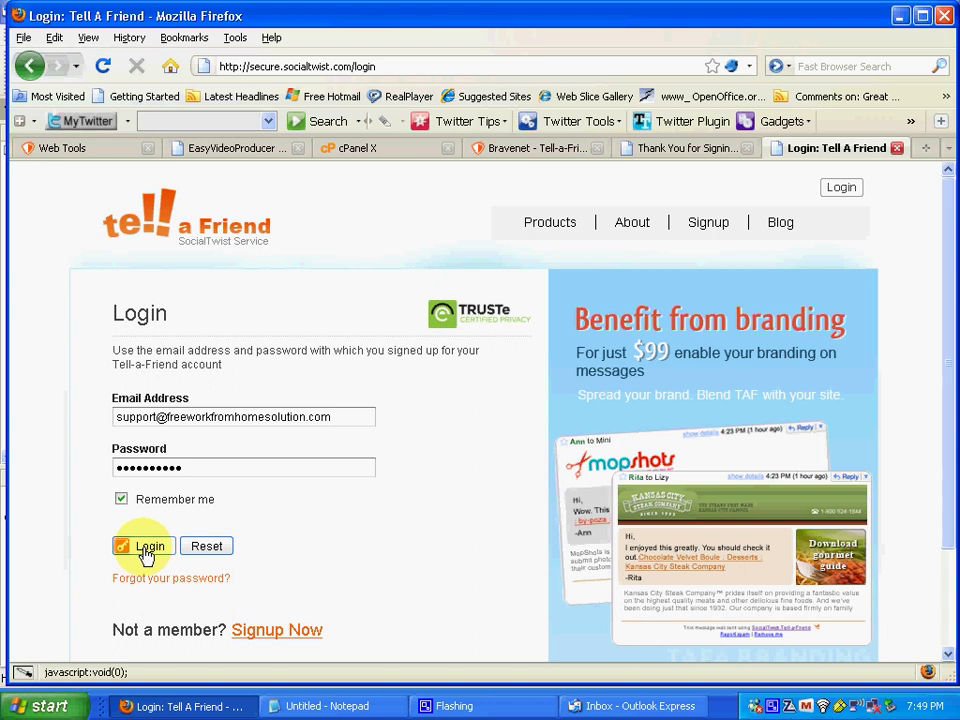
click(145, 551)
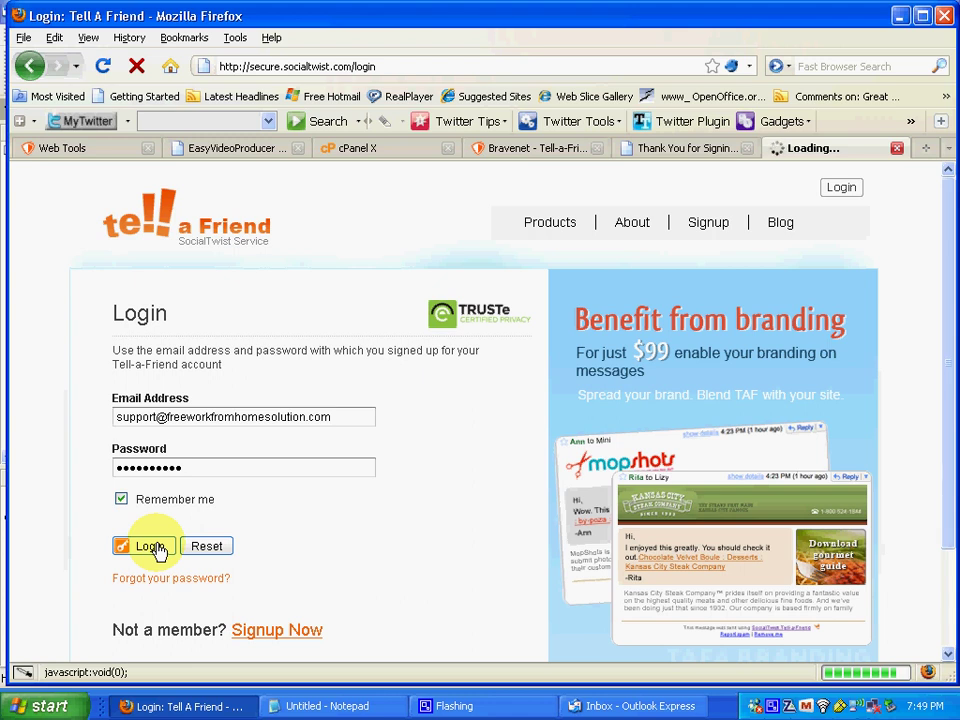
click(158, 550)
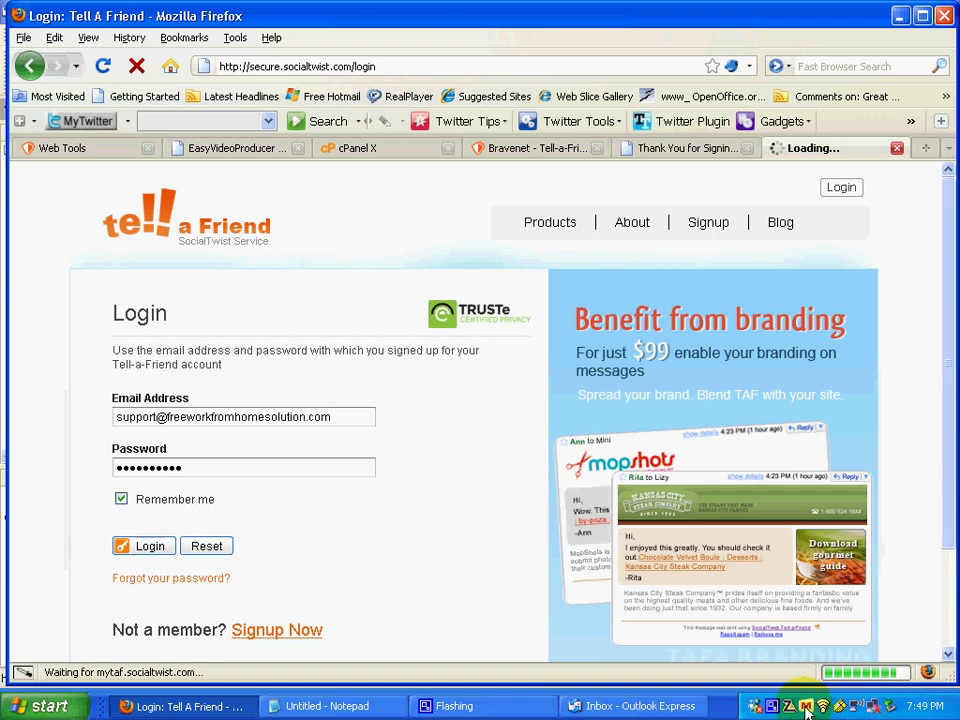
right_click(775, 708)
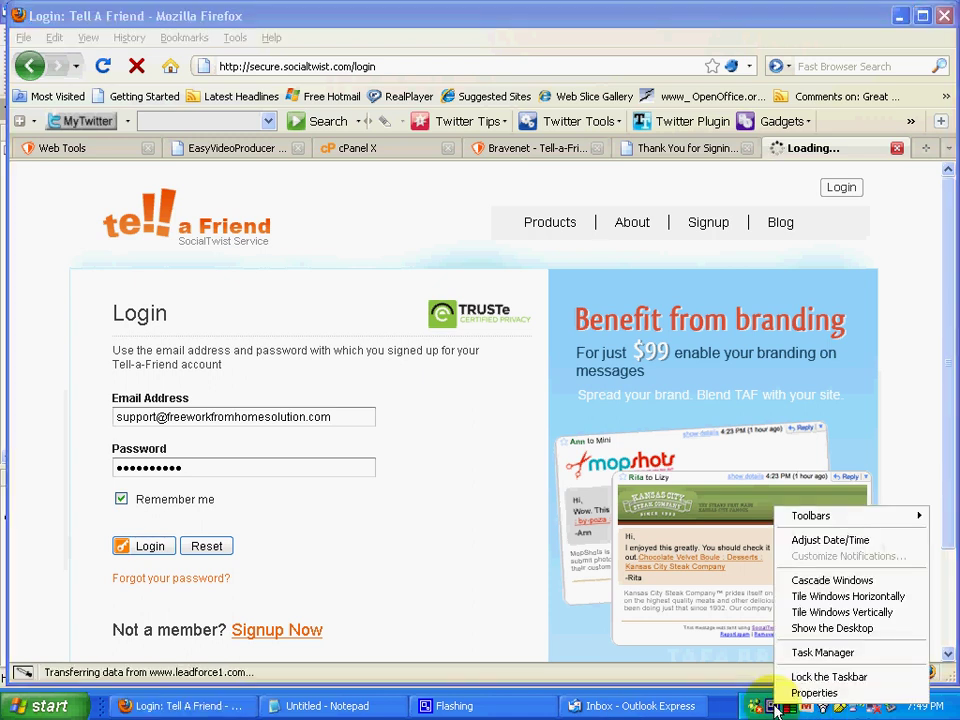
click(775, 708)
right_click(775, 708)
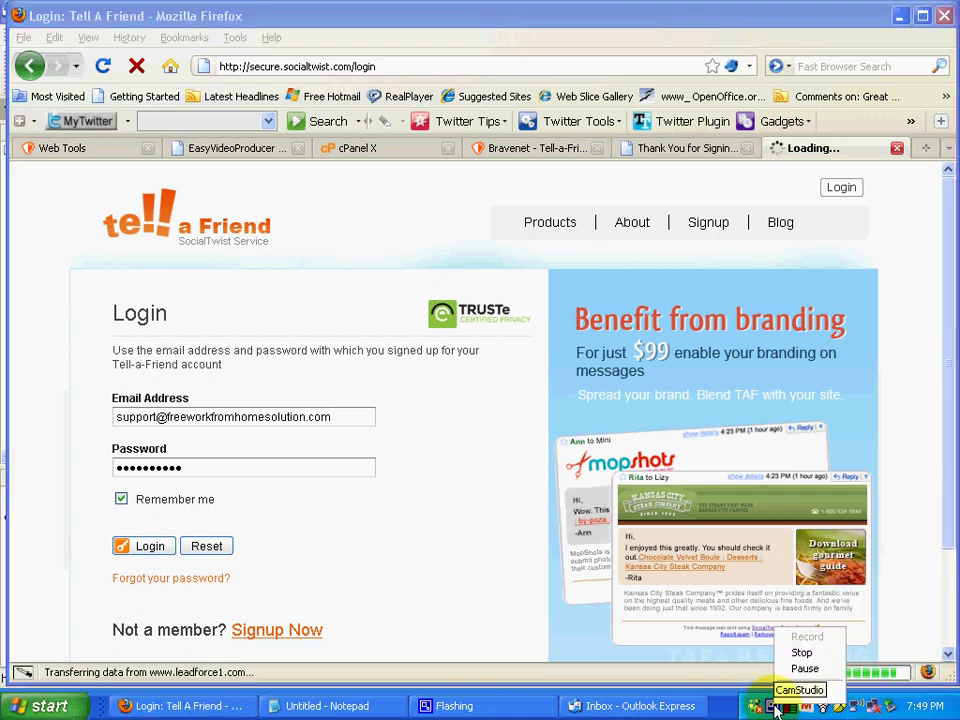
click(787, 668)
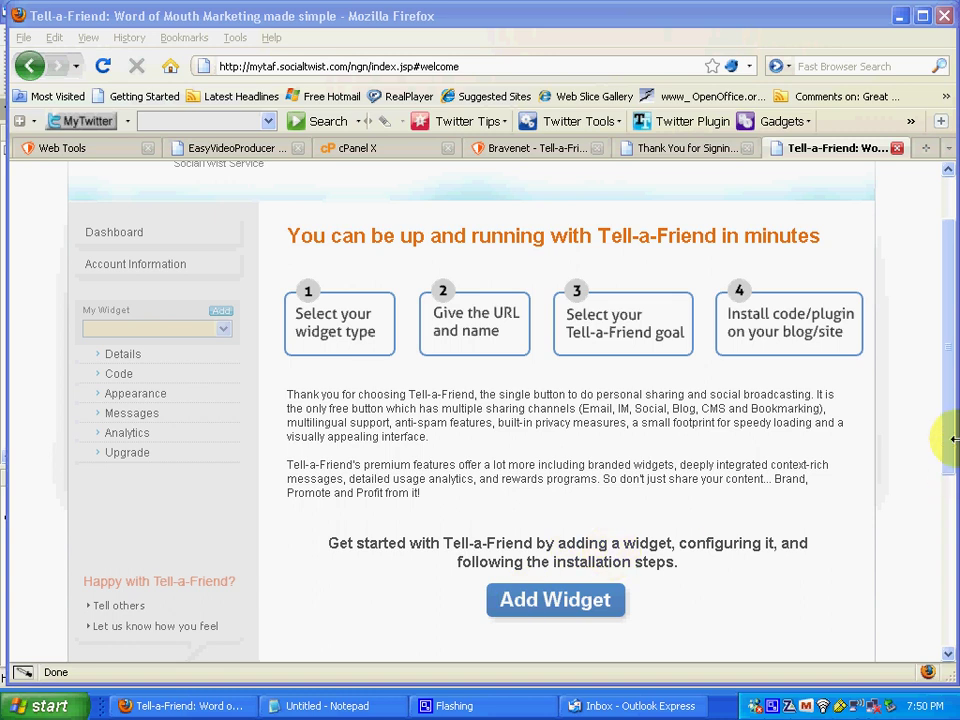
Open the Add New Widget wizard, leaving Website as the widget type
drag(943, 413, 945, 515)
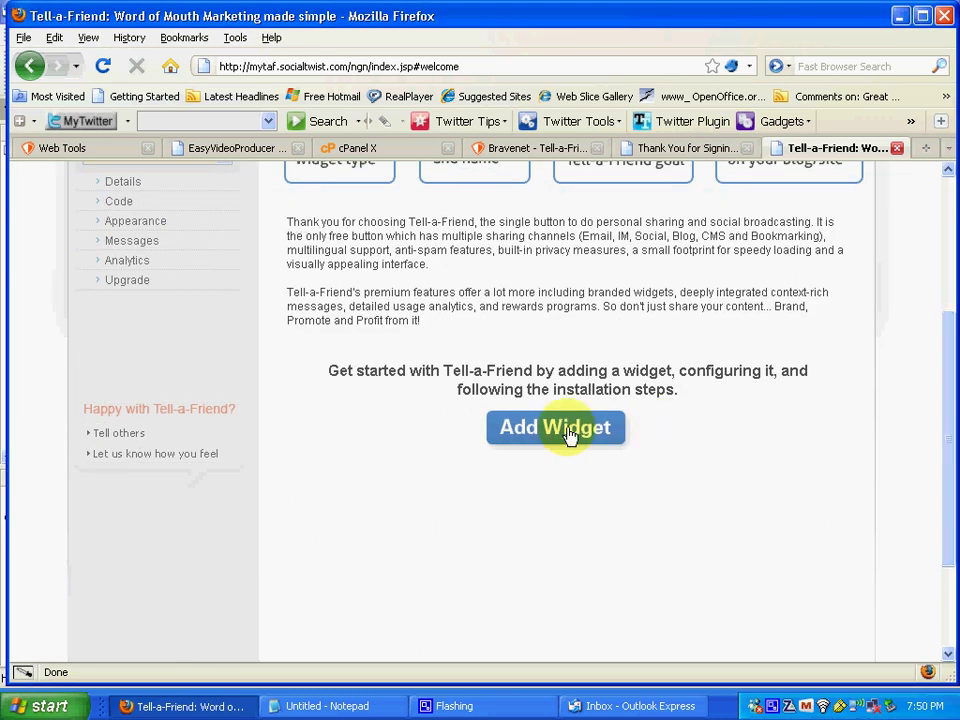
click(568, 432)
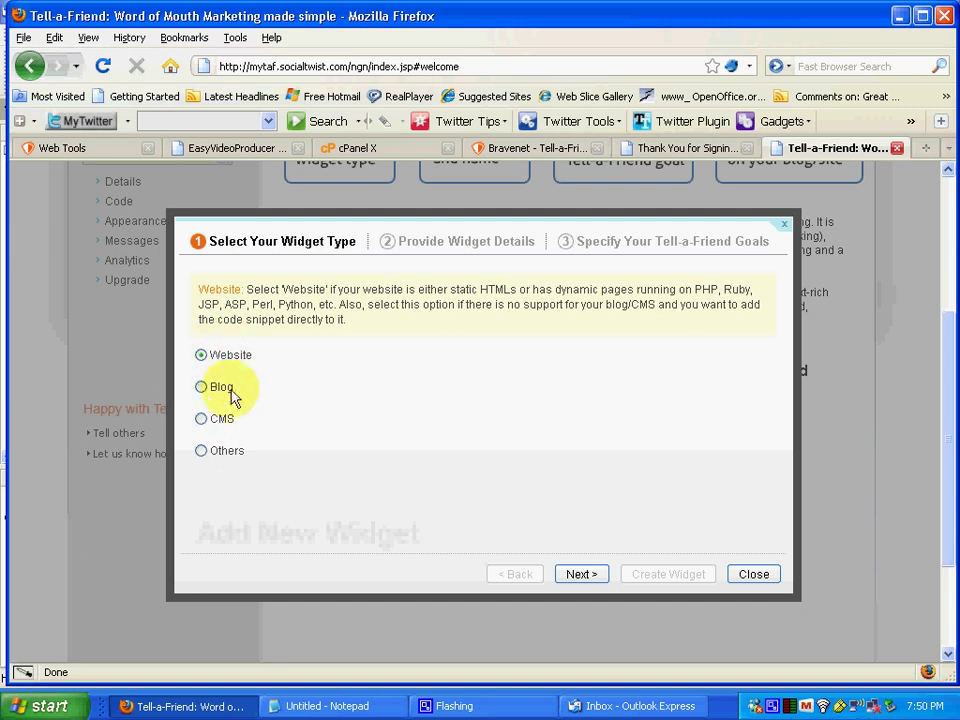
click(580, 576)
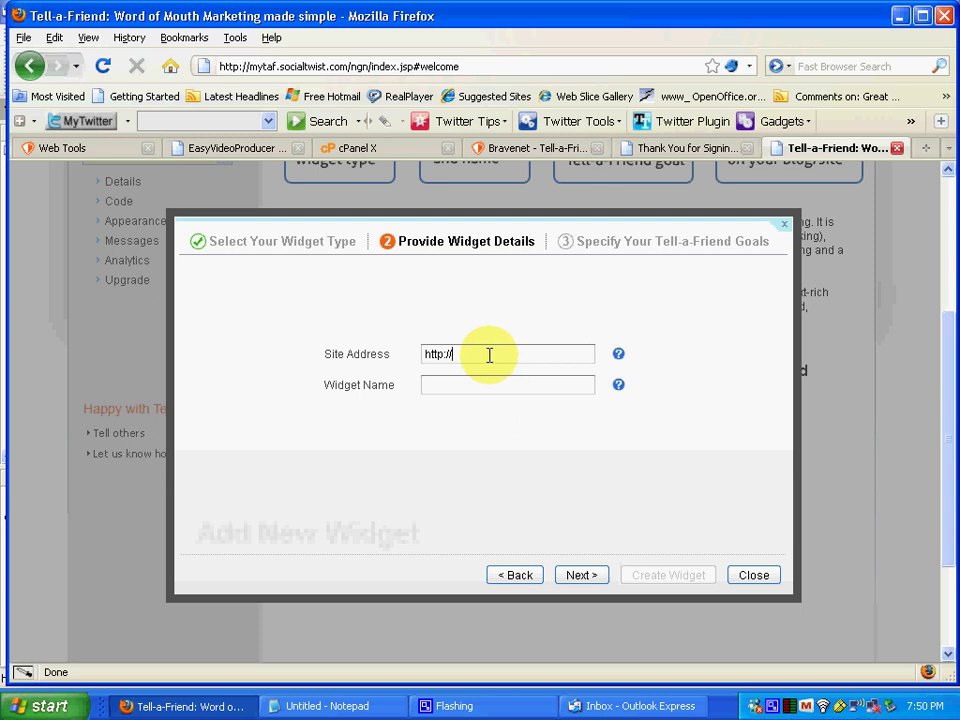
text(www.tel)
text(ecommut)
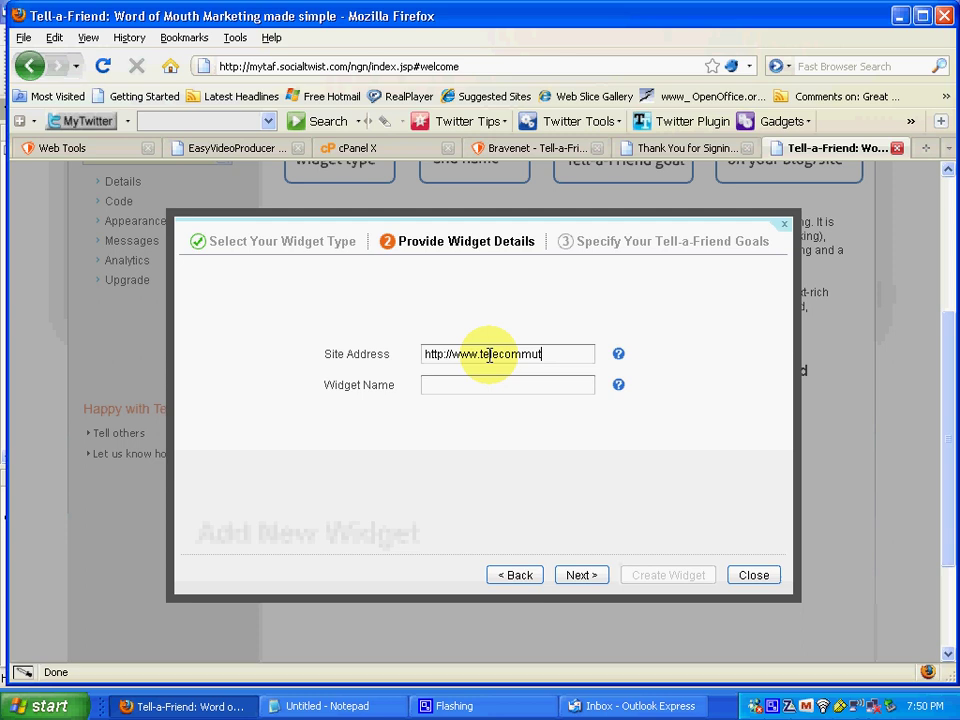
text(esolution)
text(.com)
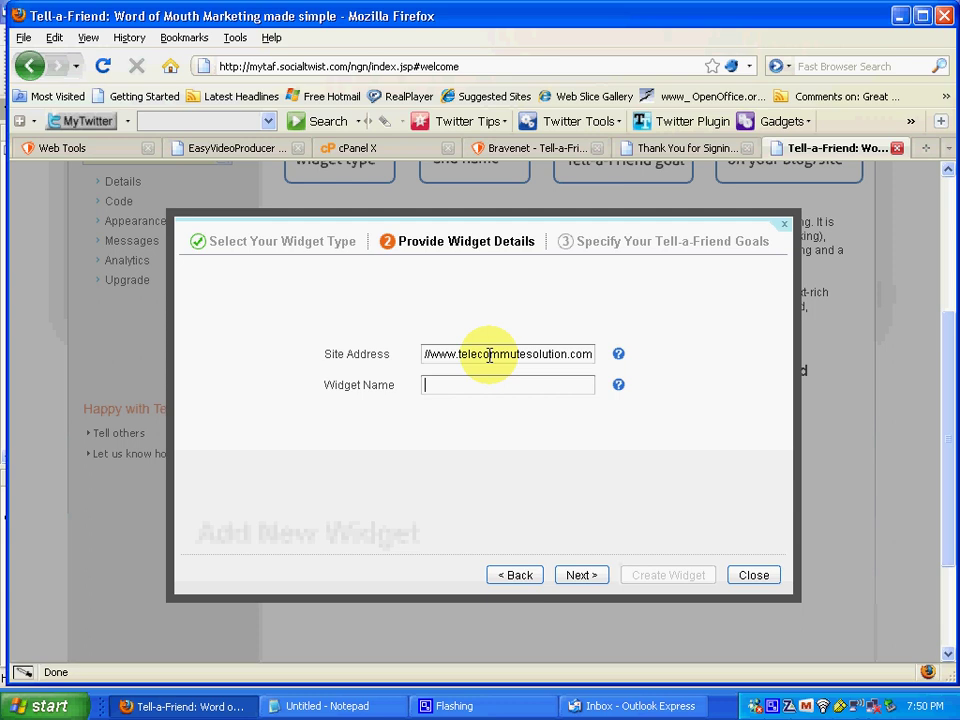
text(Telecommute)
click(578, 577)
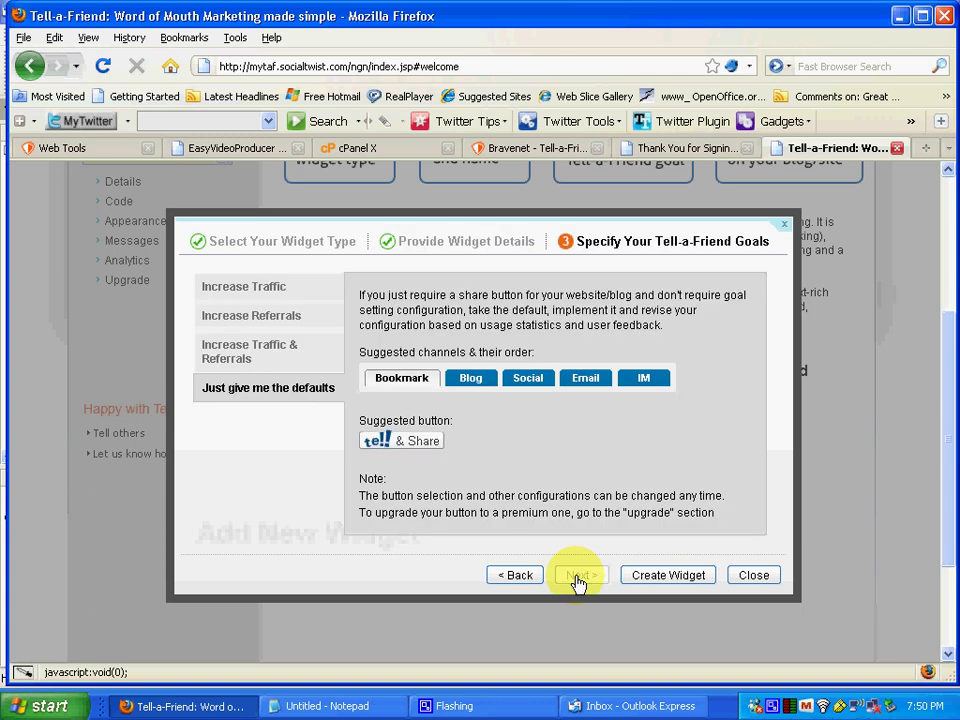
Create the Telecommute widget with default goals and wait for its HTML Code page
click(657, 585)
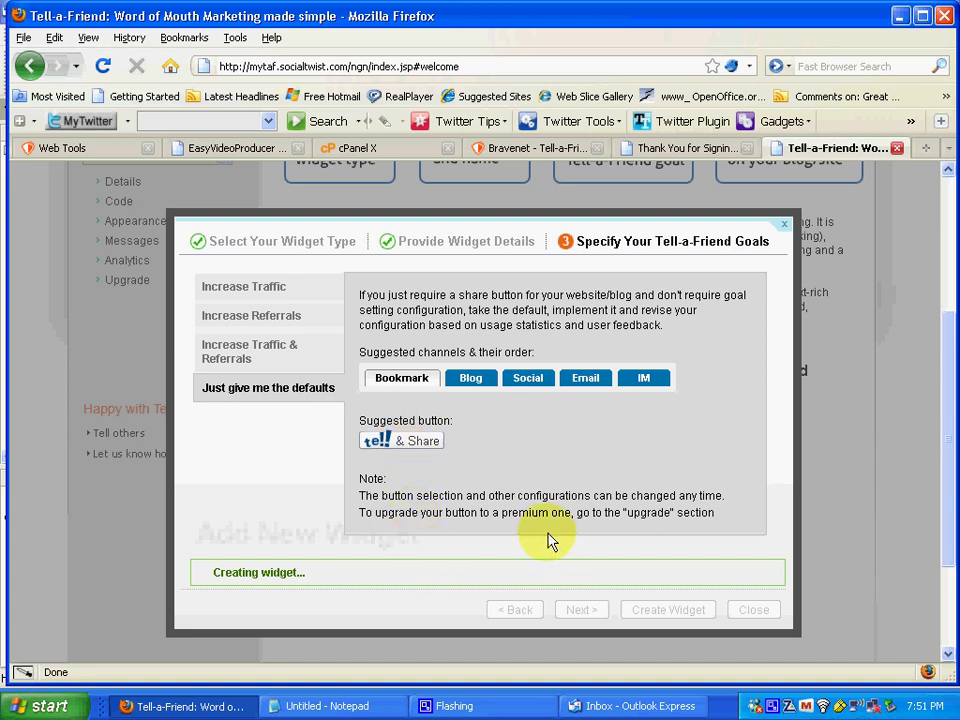
right_click(781, 708)
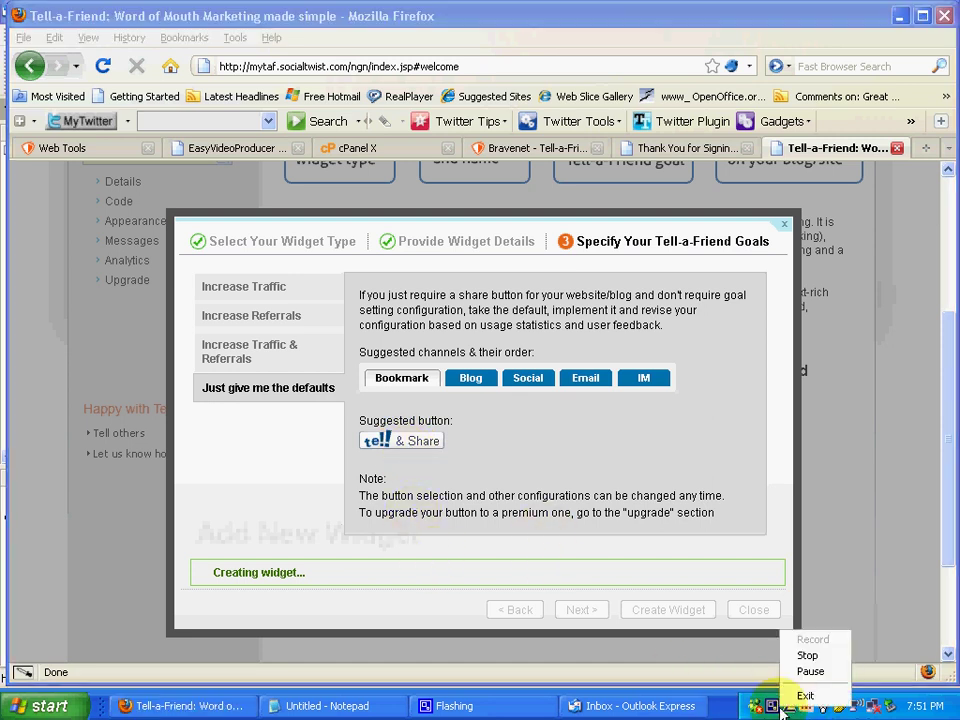
click(805, 671)
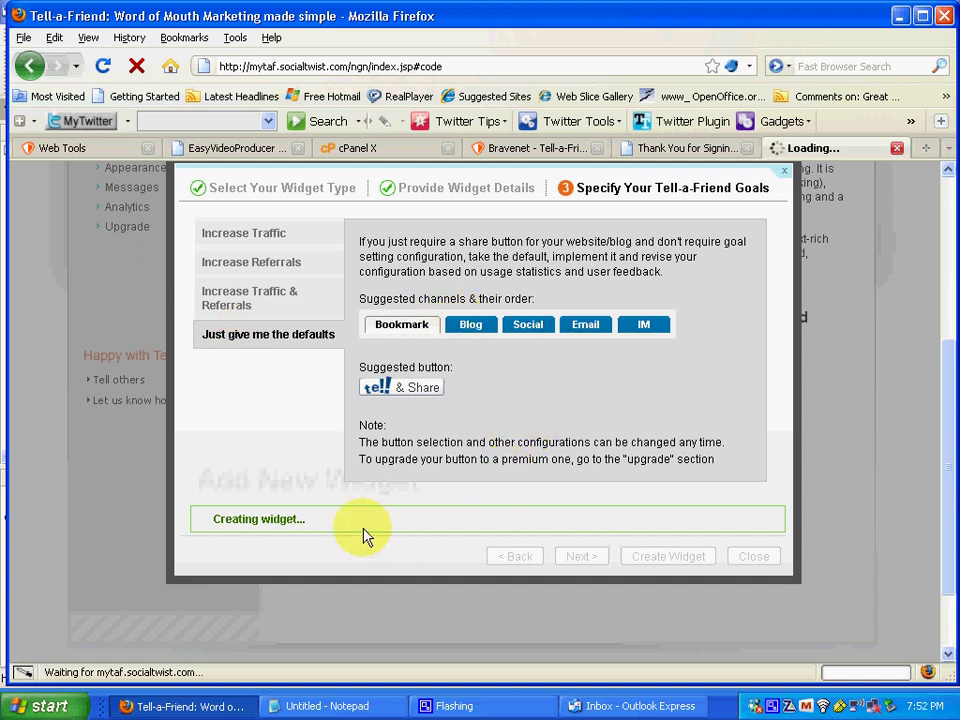
right_click(773, 706)
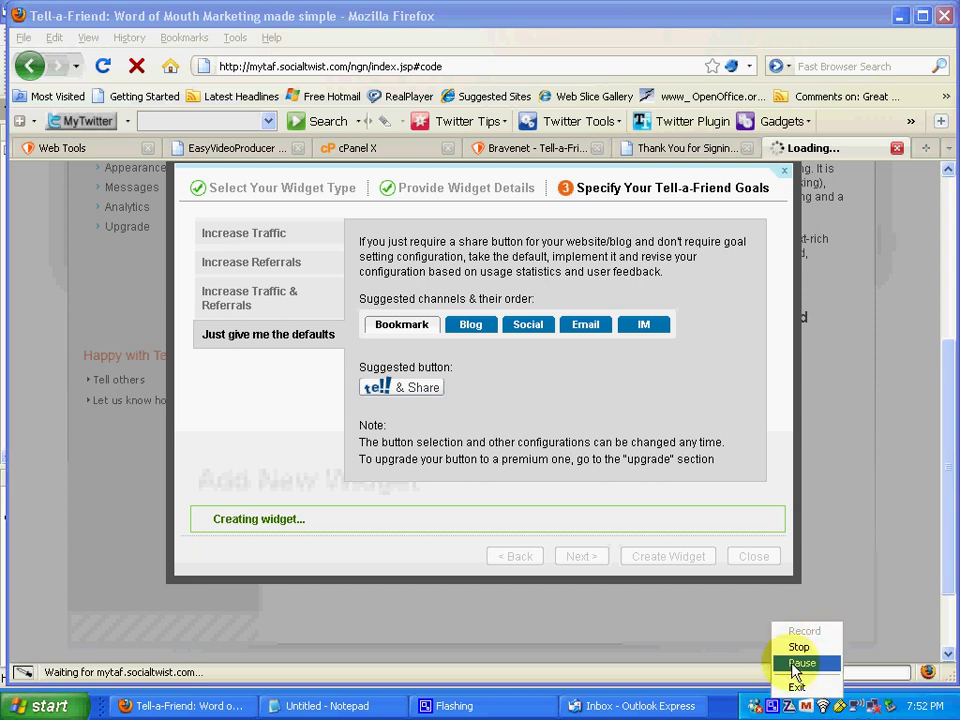
click(798, 661)
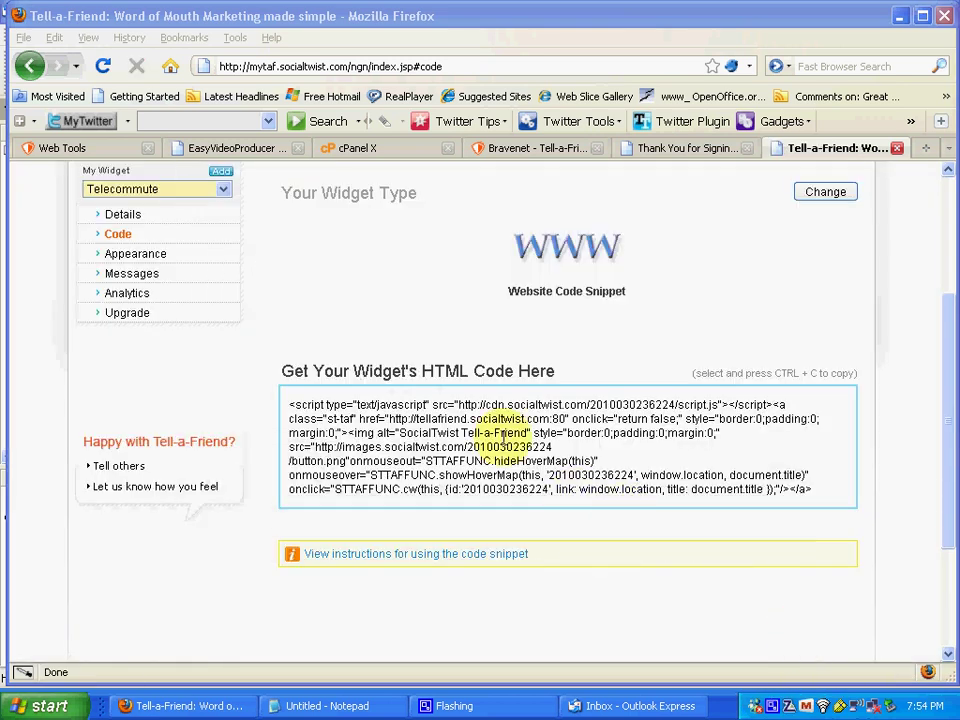
Copy the Telecommute widget's HTML snippet and switch to the blank Notepad window
click(289, 407)
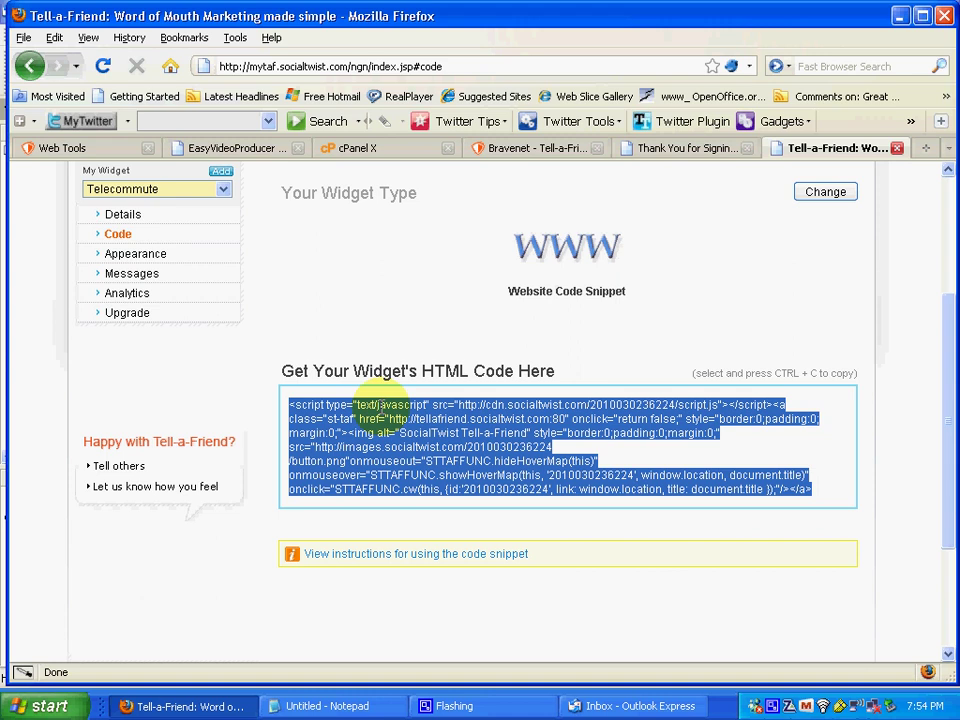
right_click(366, 424)
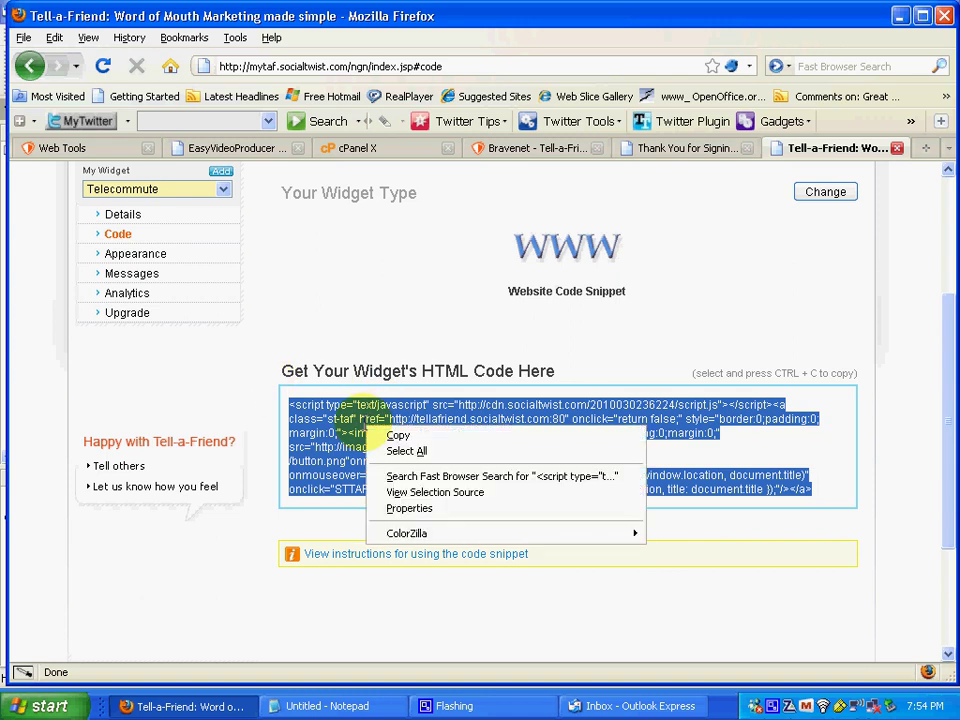
click(394, 437)
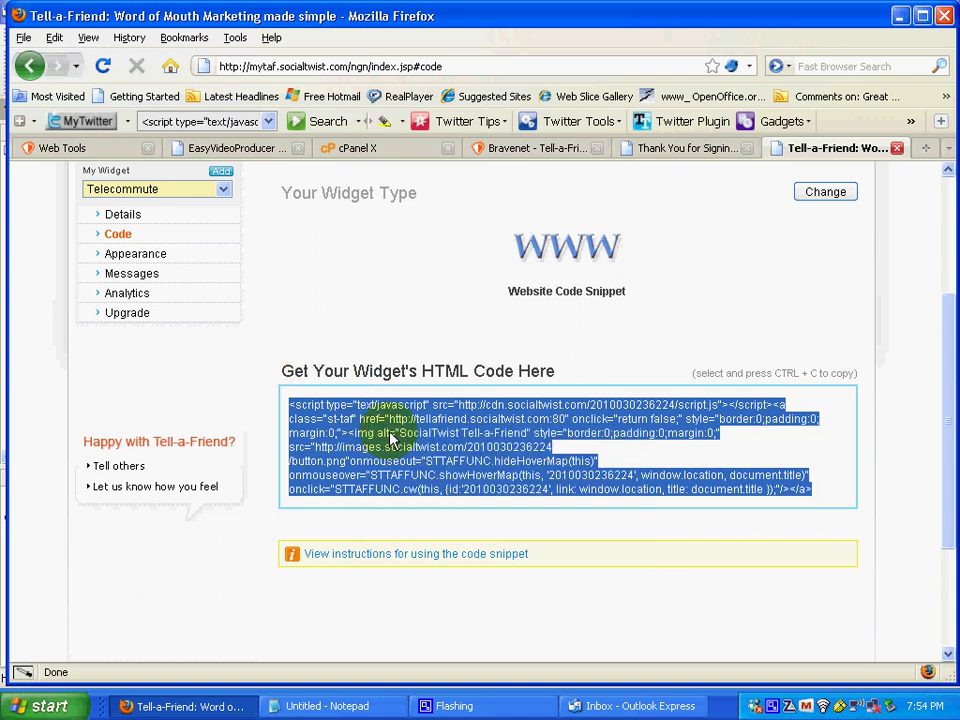
click(323, 706)
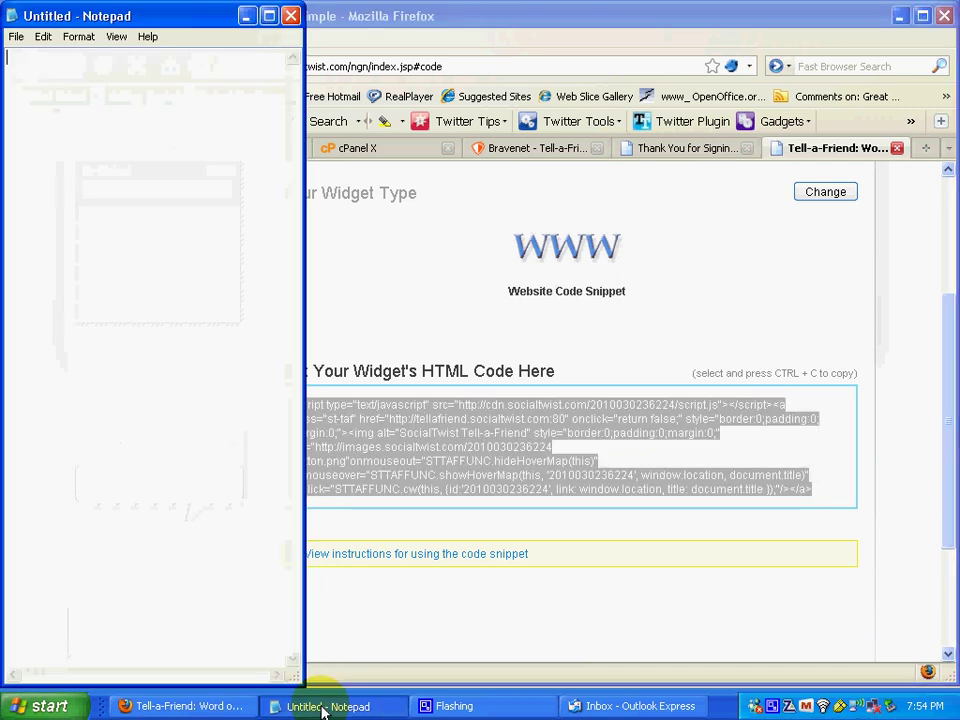
Paste the Telecommute widget's HTML code into the empty Notepad note, then minimize Notepad
right_click(19, 72)
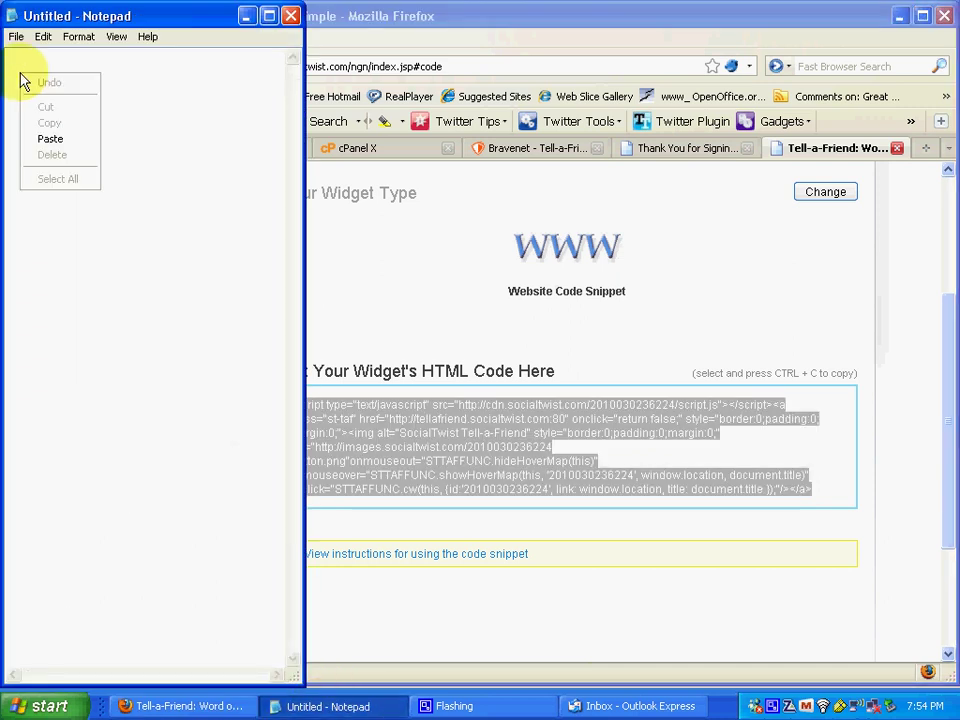
click(49, 140)
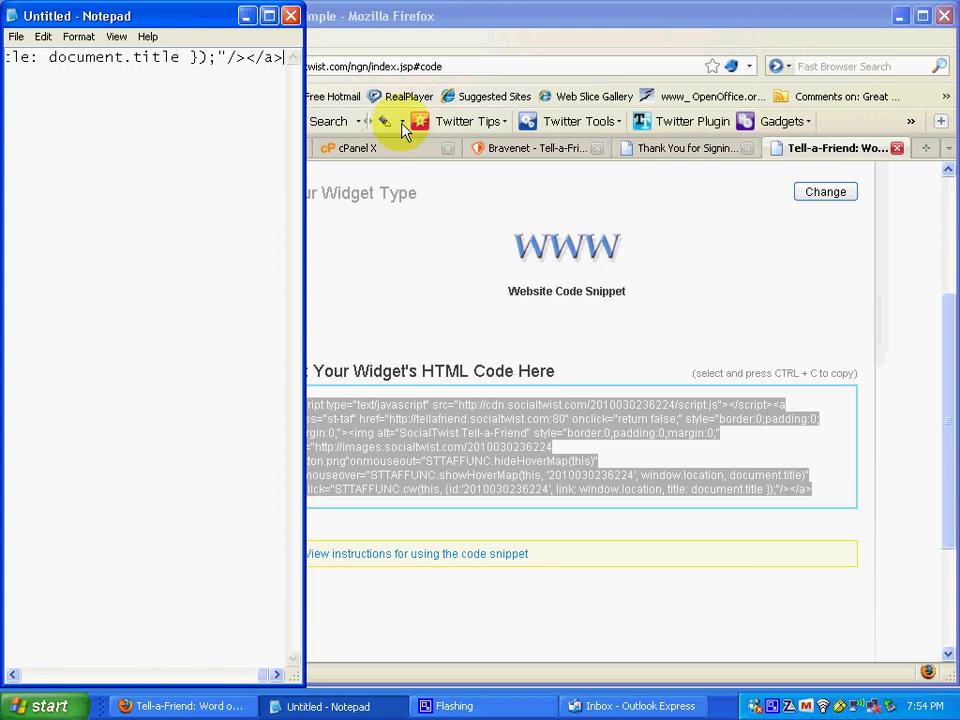
click(247, 17)
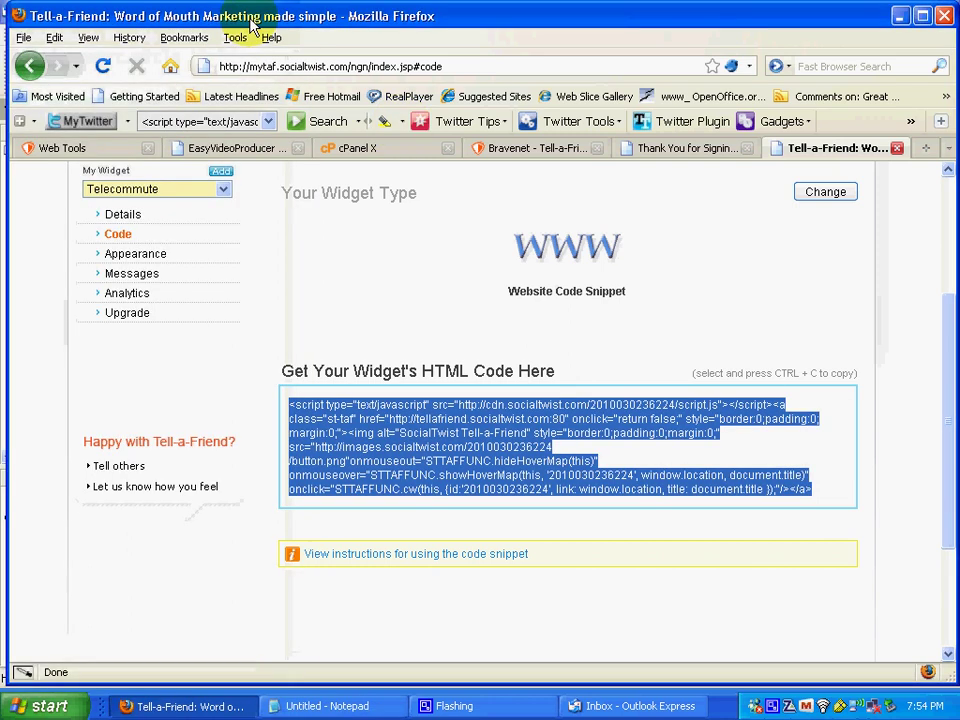
Open cPanel's File Manager at the public_html web root
click(345, 150)
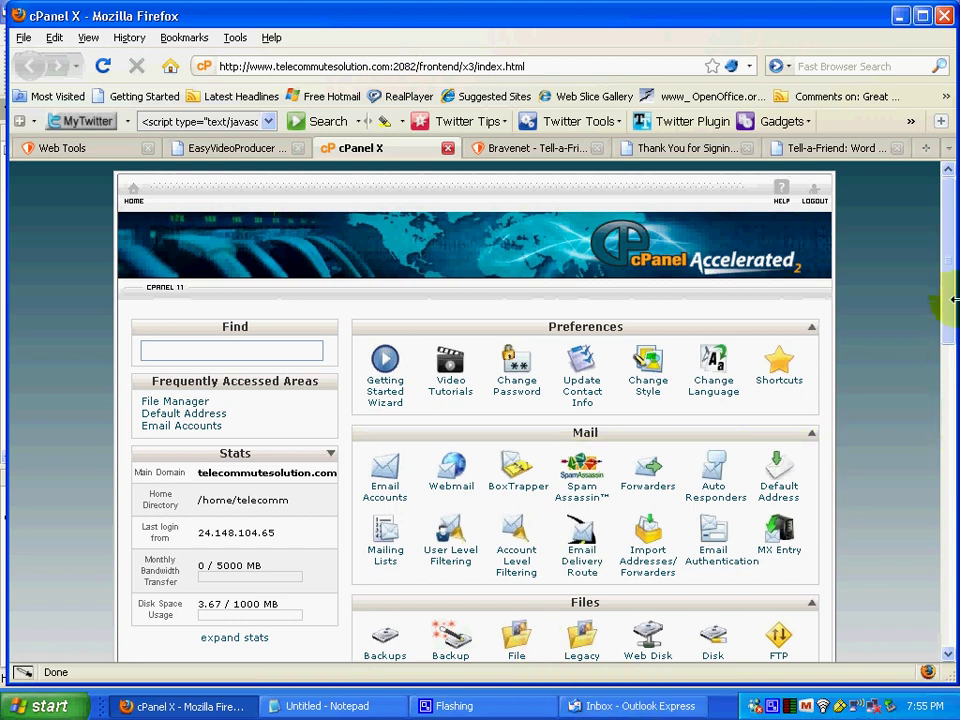
drag(948, 295, 943, 418)
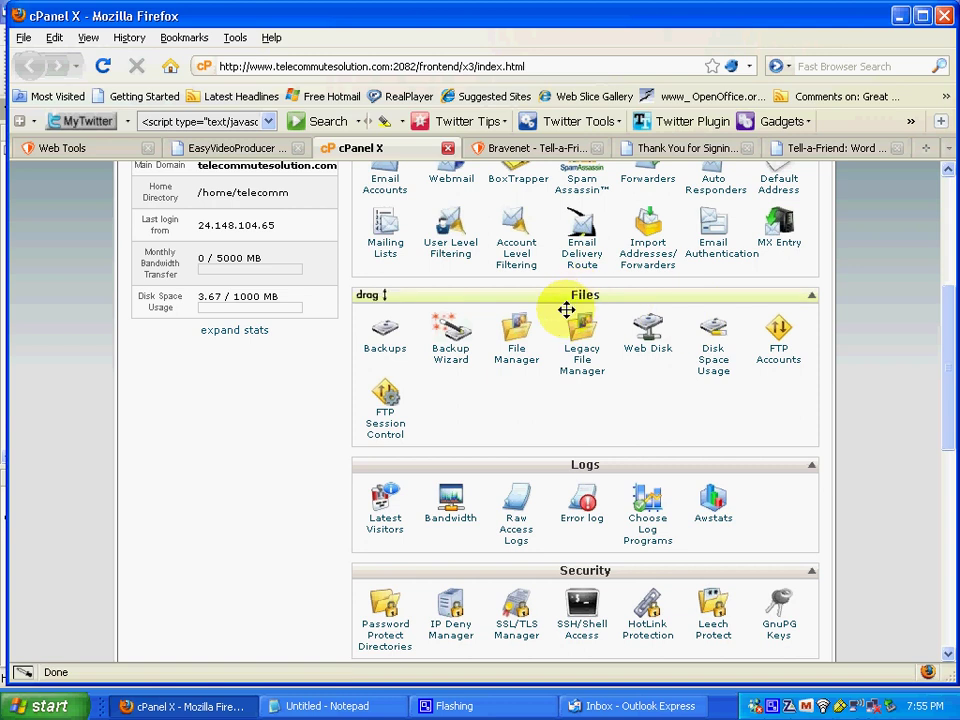
click(522, 355)
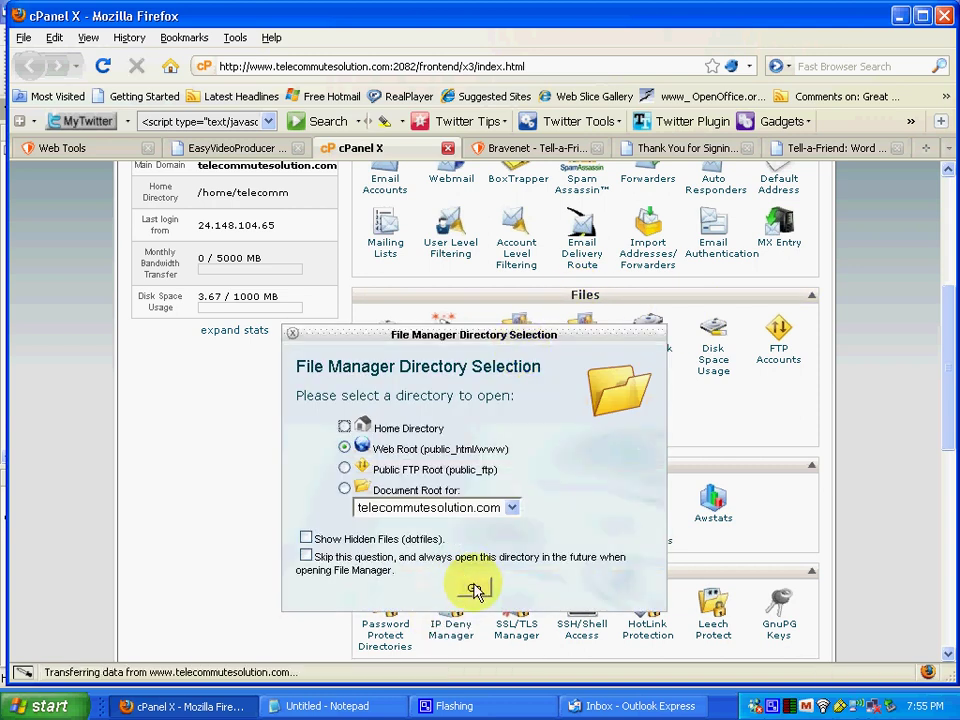
click(473, 590)
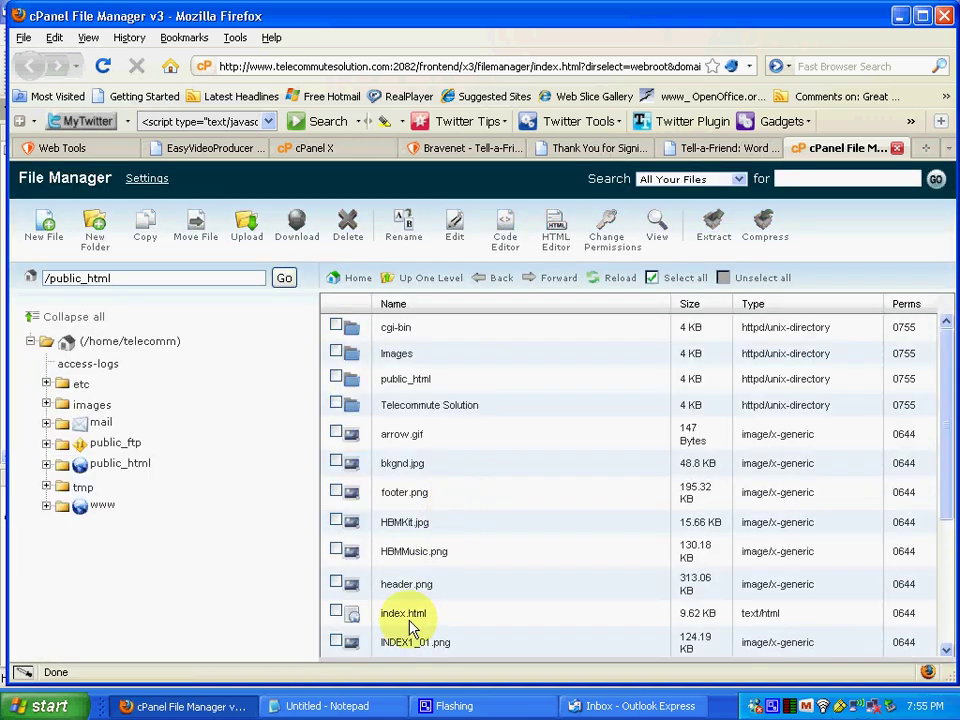
Select index.html and open it in the HTML Editor in design mode
click(946, 652)
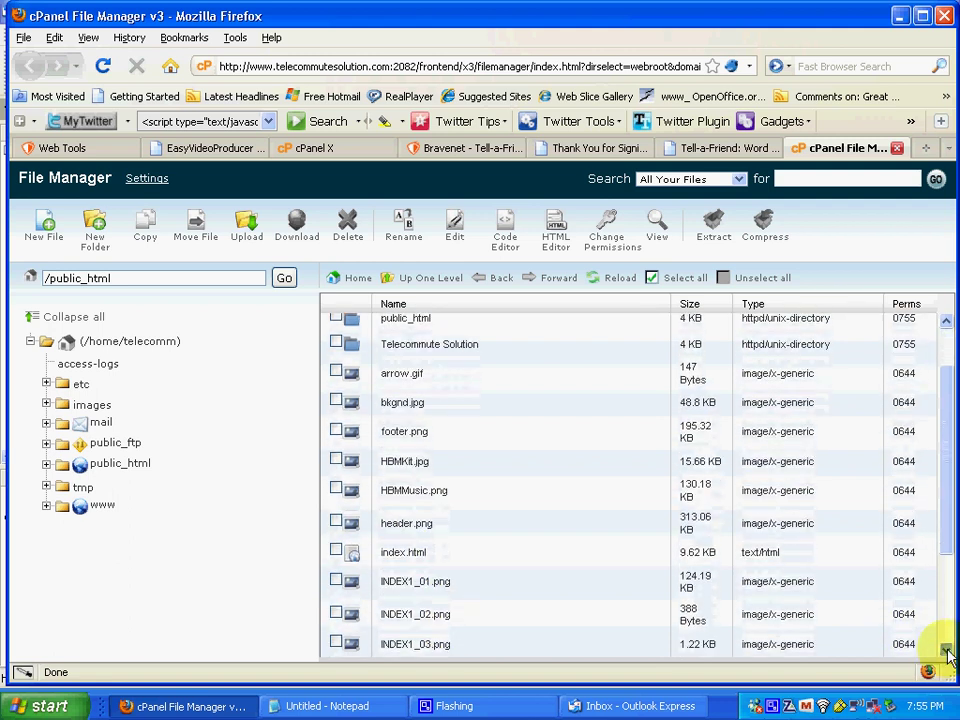
click(946, 652)
click(946, 652)
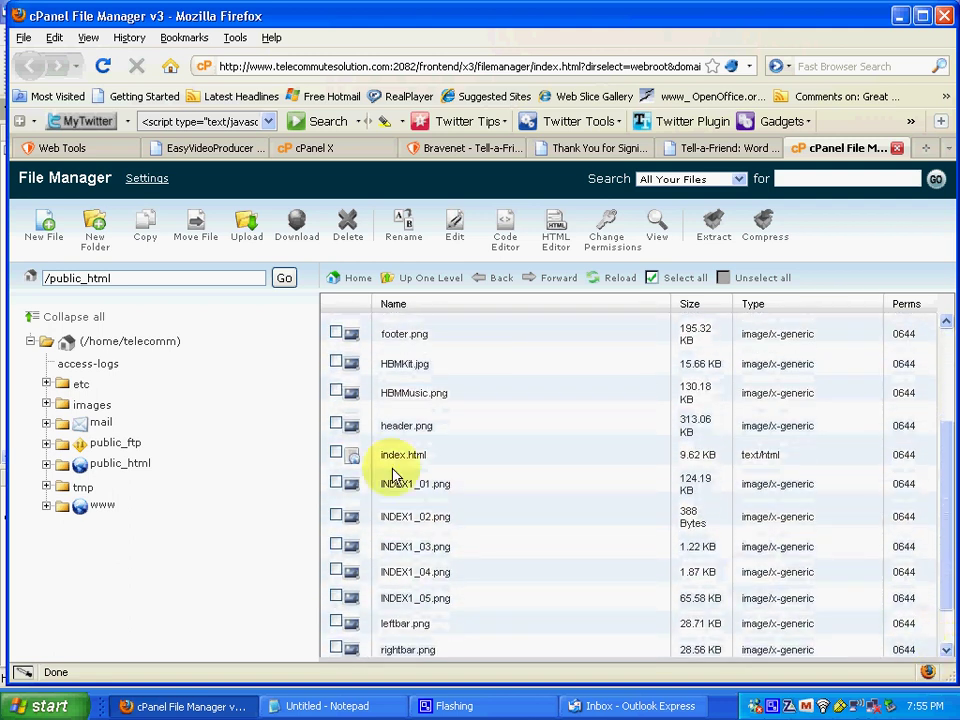
click(337, 453)
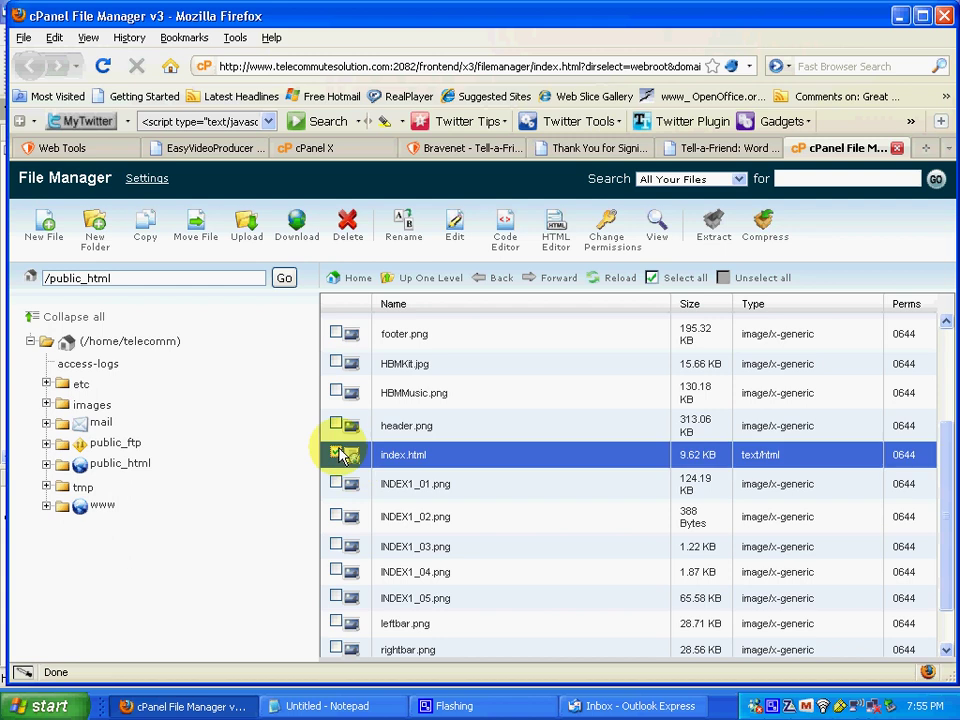
click(555, 238)
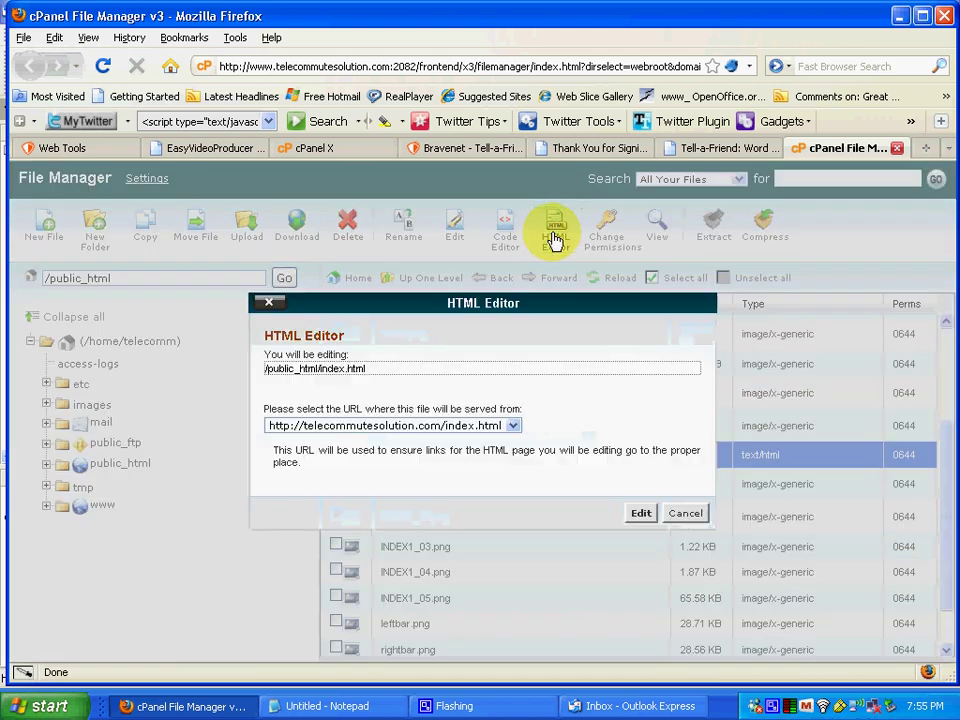
click(638, 514)
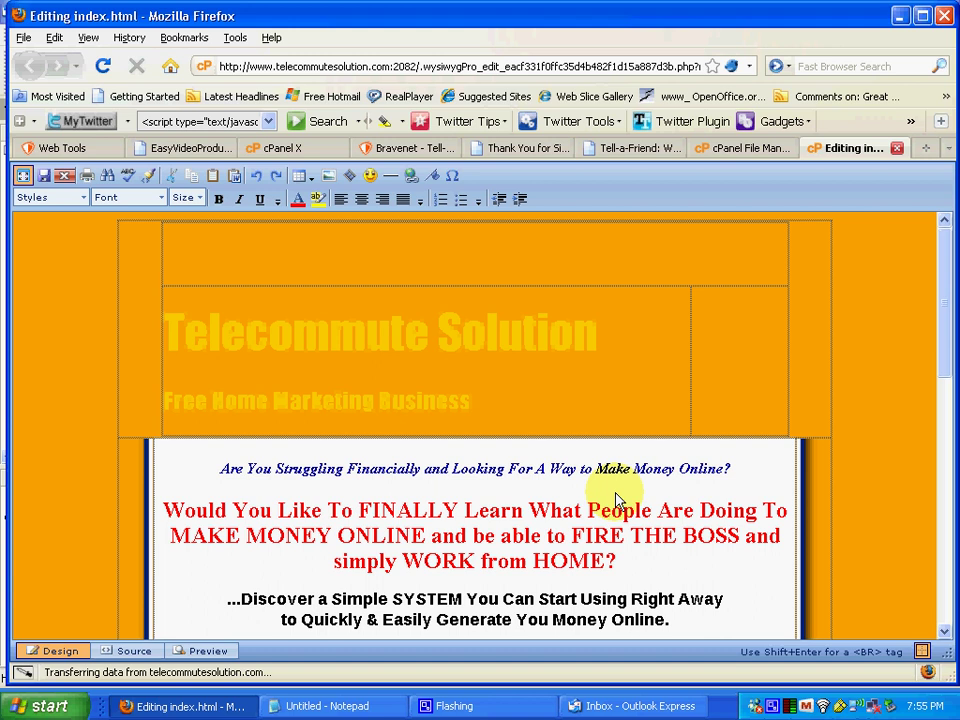
Scroll the Design view down and place the caret below the Buy Now button
scroll(615, 500, down, 5)
scroll(615, 500, down, 2)
scroll(615, 500, down, 2)
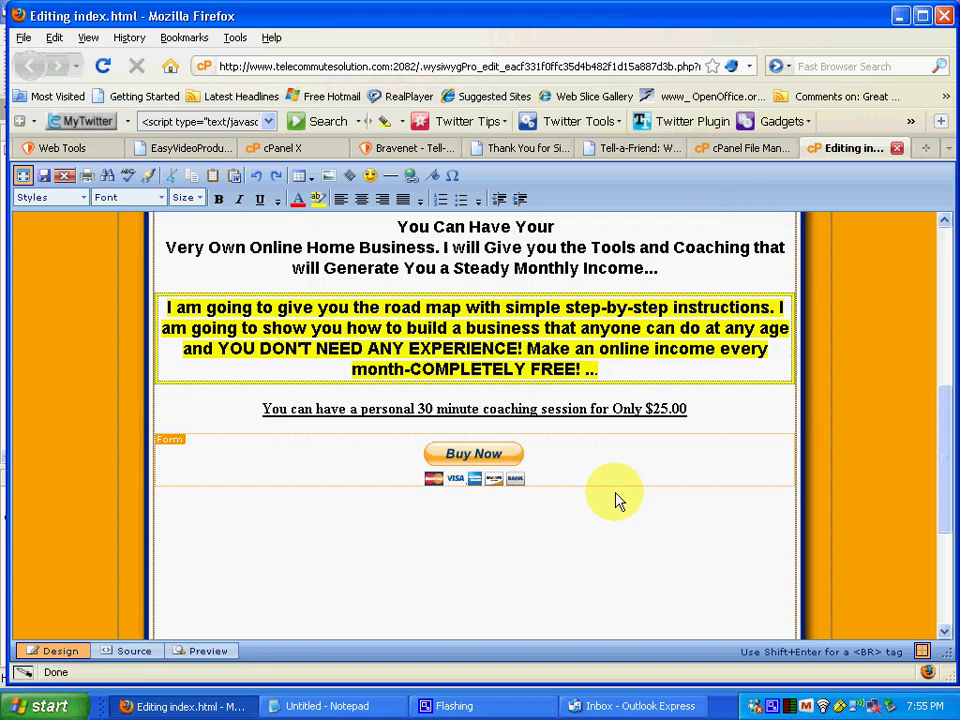
scroll(615, 500, down, 2)
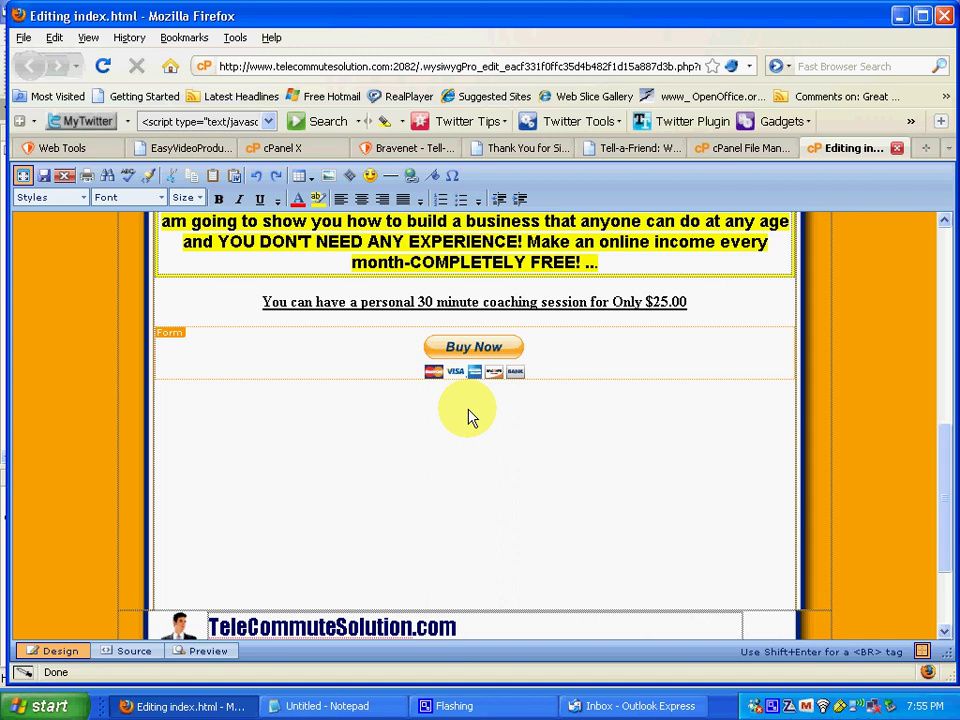
scroll(574, 456, up, 3)
scroll(573, 457, down, 1)
scroll(572, 456, down, 2)
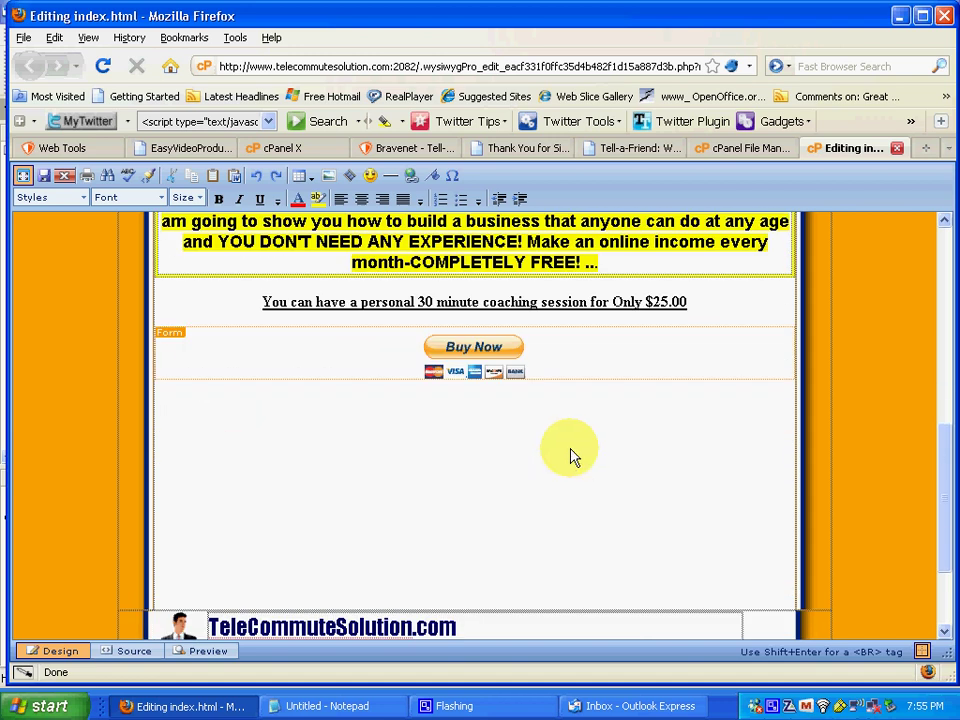
click(481, 438)
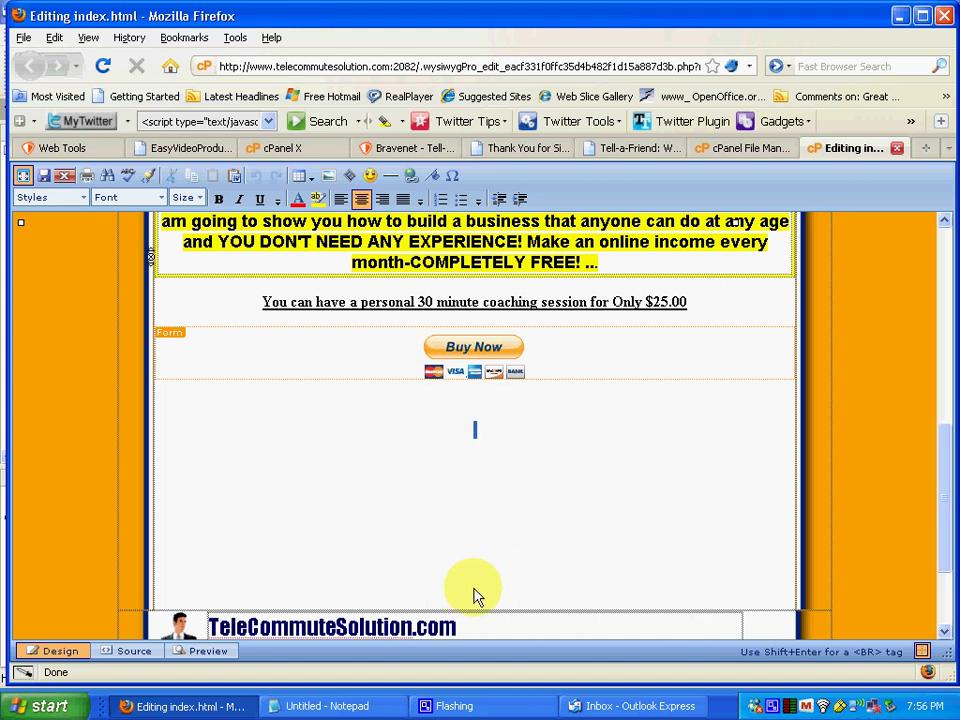
Add a centred placeholder line reading 'Insert Tell a Friend' in that space
scroll(508, 541, down, 3)
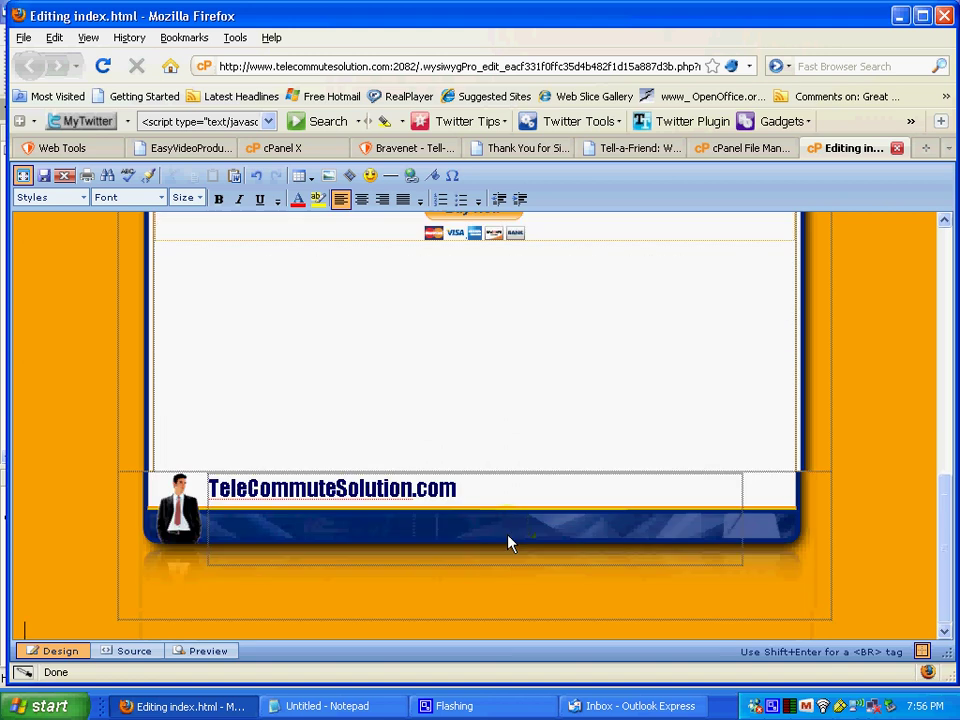
click(540, 437)
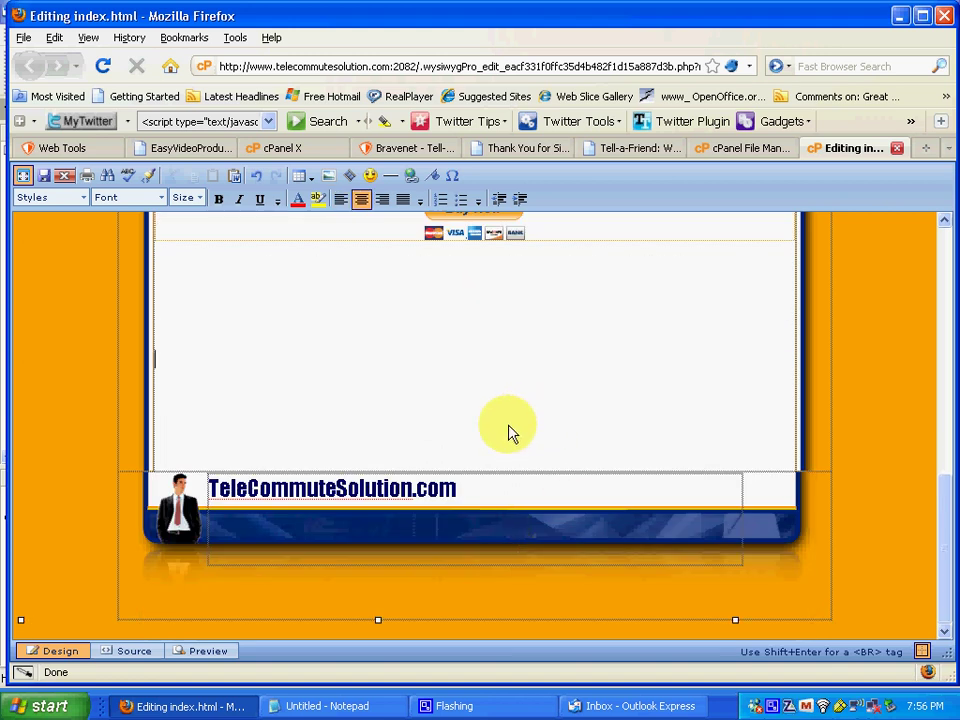
click(362, 200)
text(Insert)
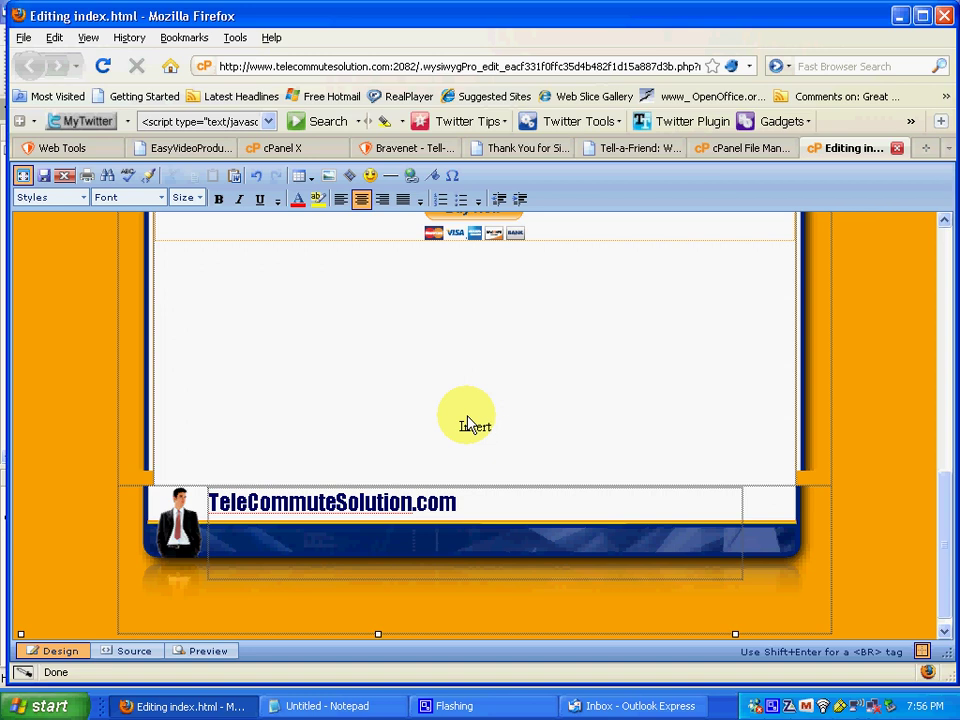
text(Tell a )
text(Fri)
text(end)
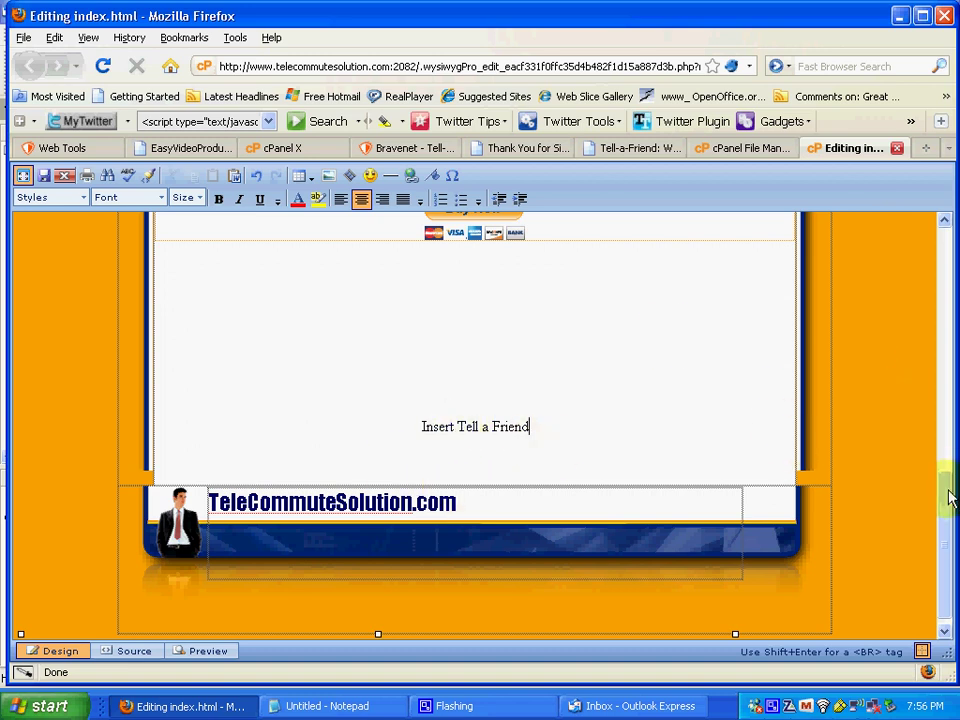
drag(949, 495, 955, 258)
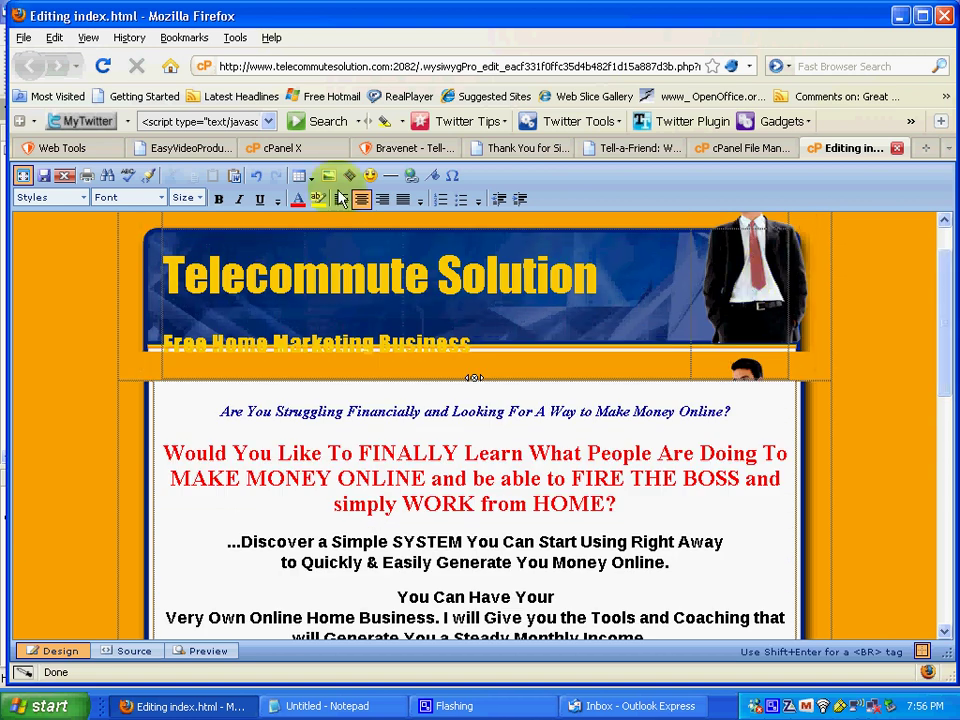
Save the placeholder edit and reopen index.html in the Code Editor
click(44, 176)
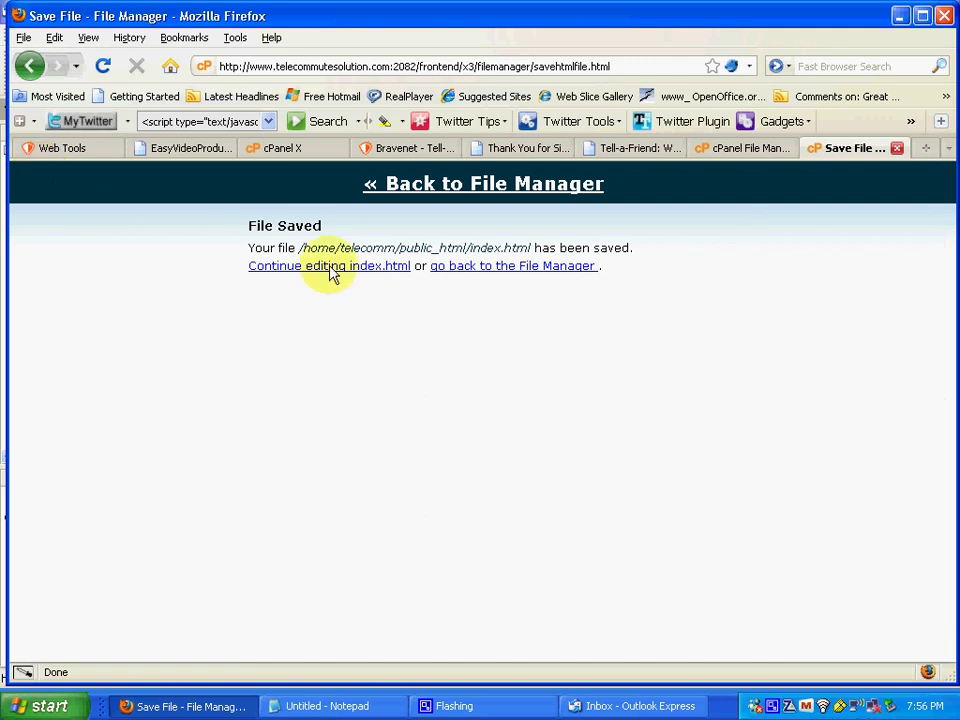
click(527, 278)
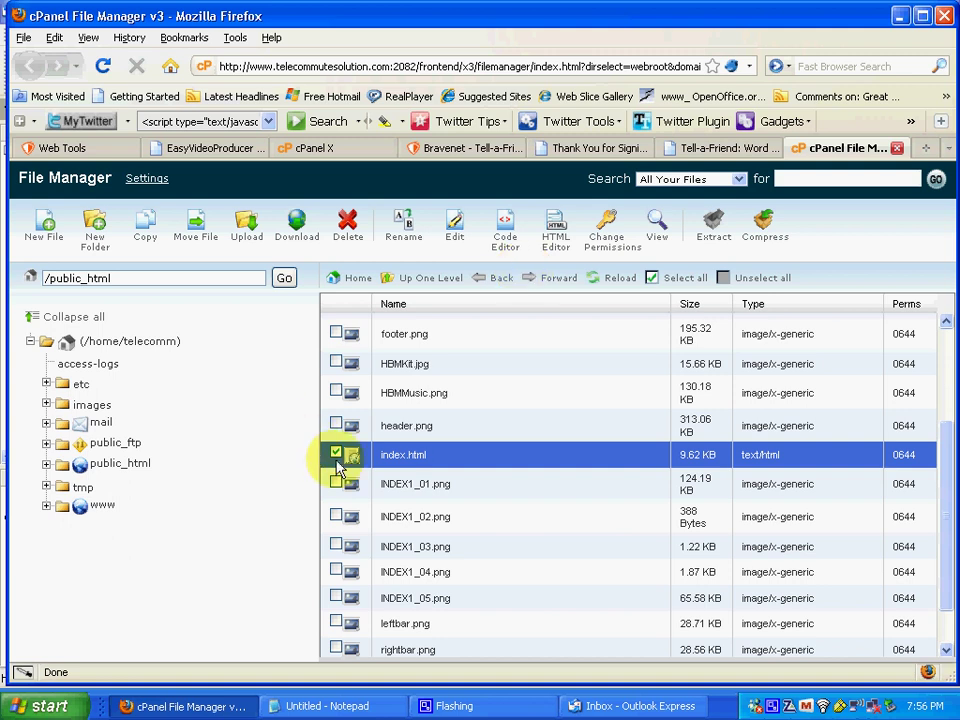
click(505, 240)
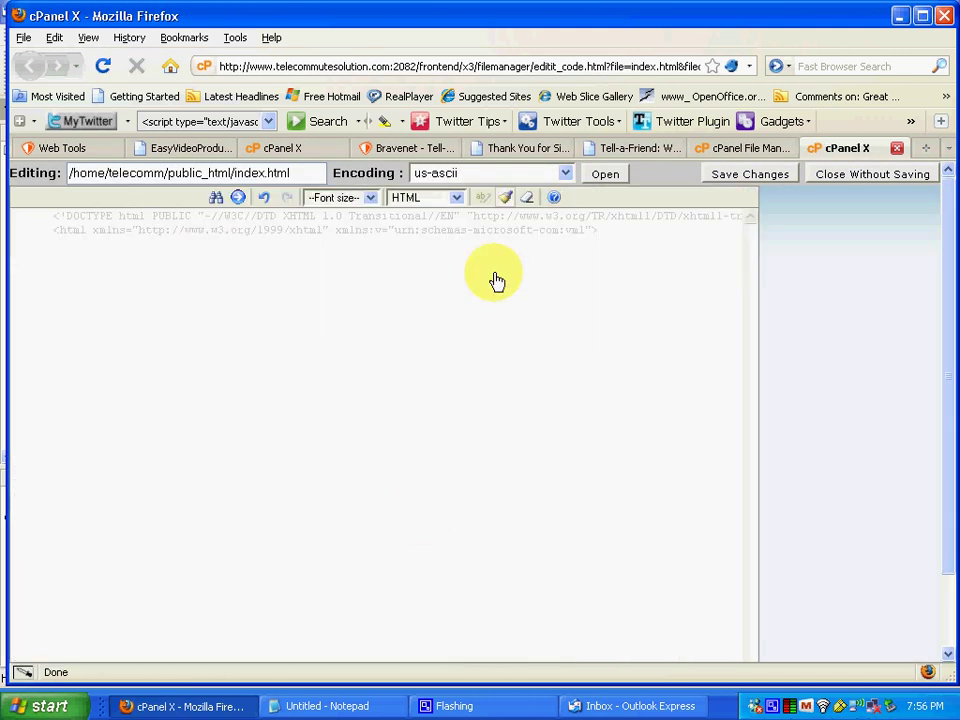
Restore Notepad, select and copy all the widget code, then minimize it again
click(325, 706)
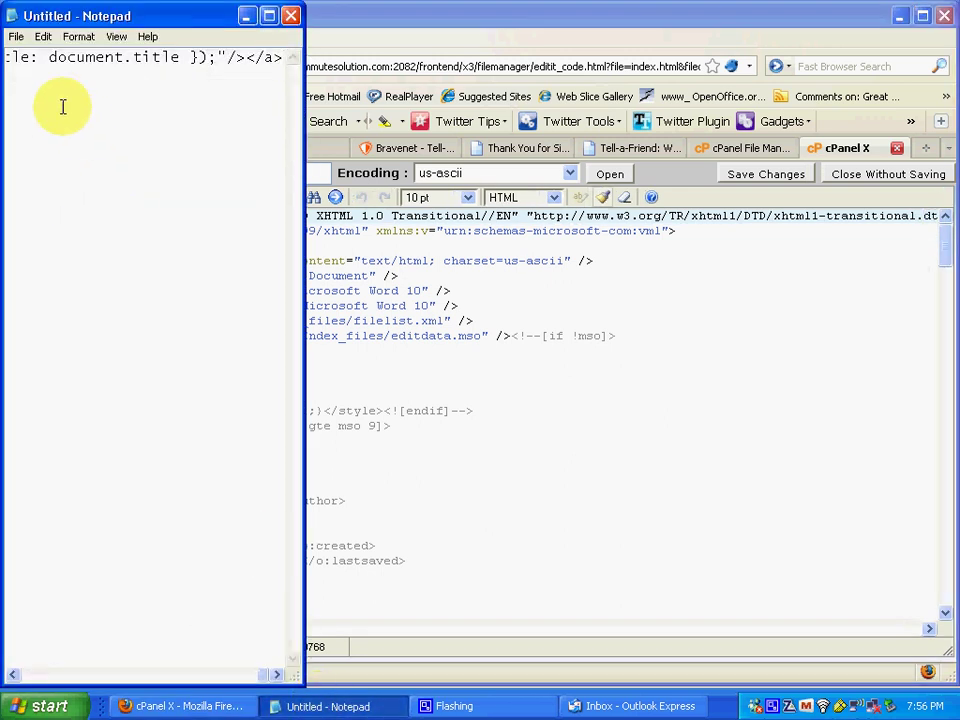
click(43, 36)
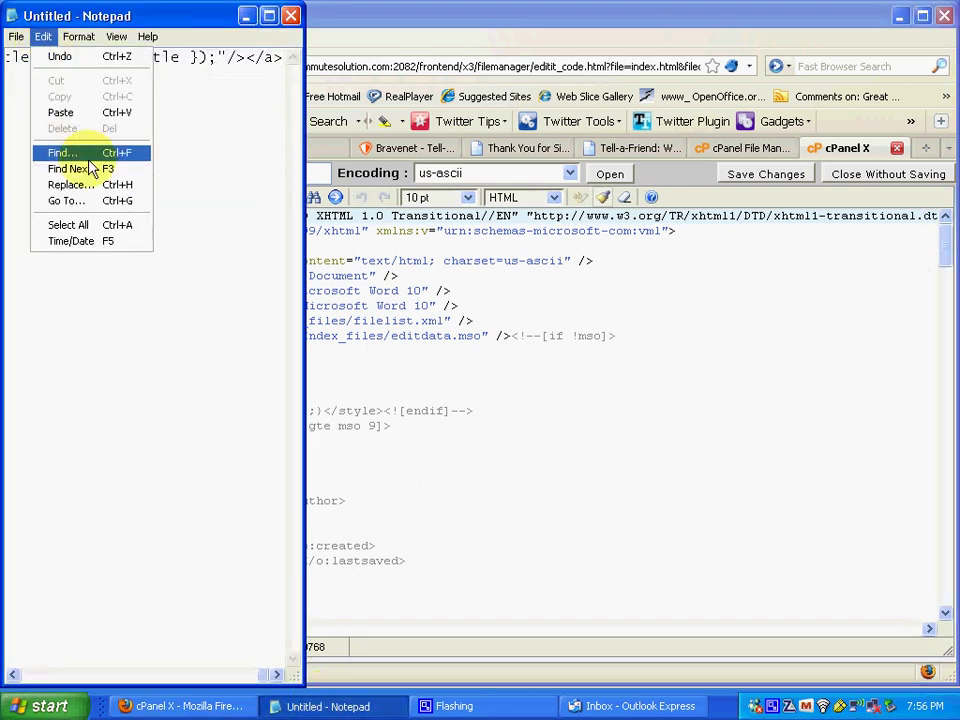
click(90, 232)
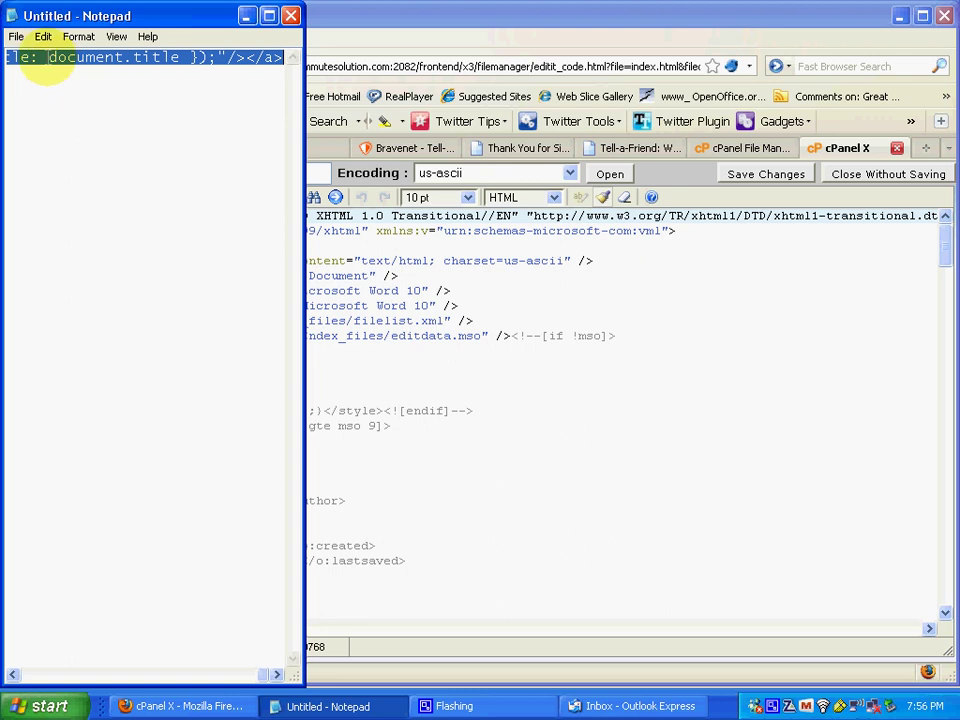
click(43, 40)
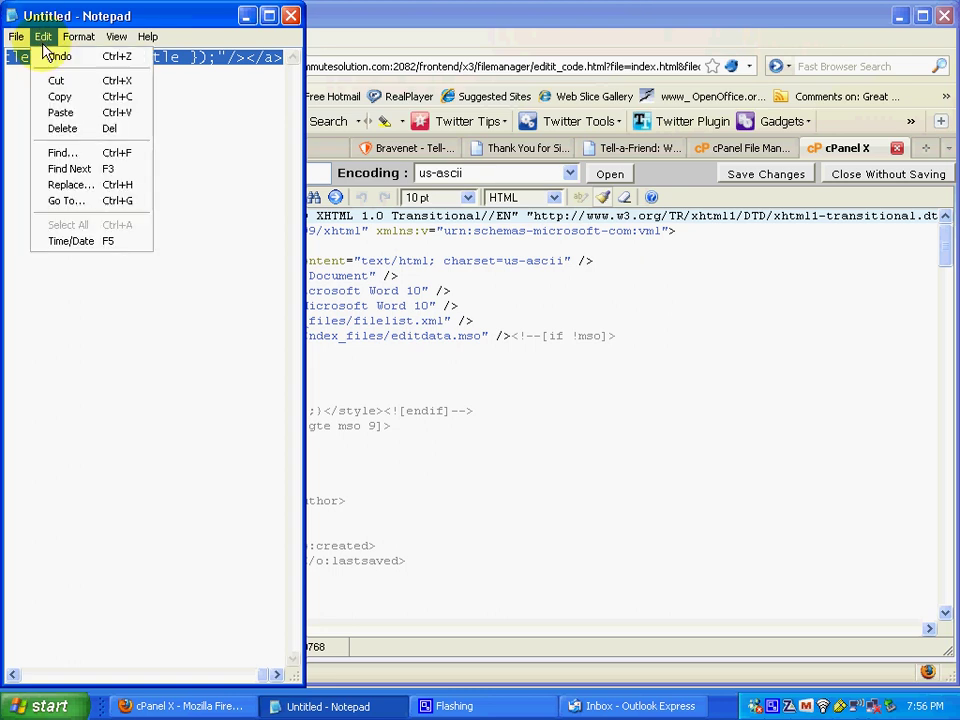
click(60, 97)
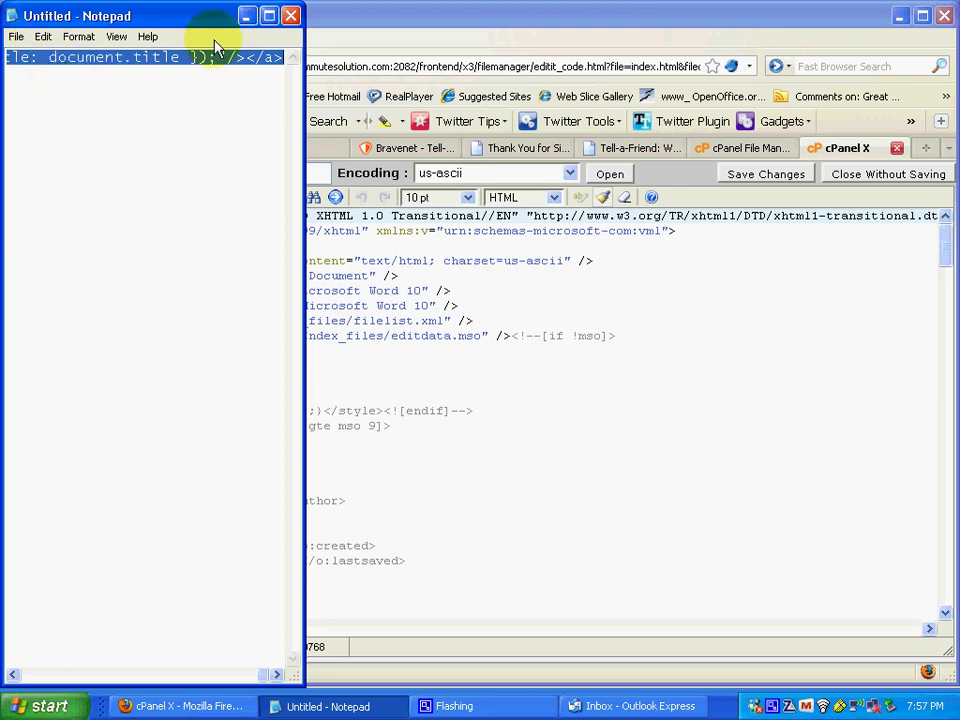
click(246, 16)
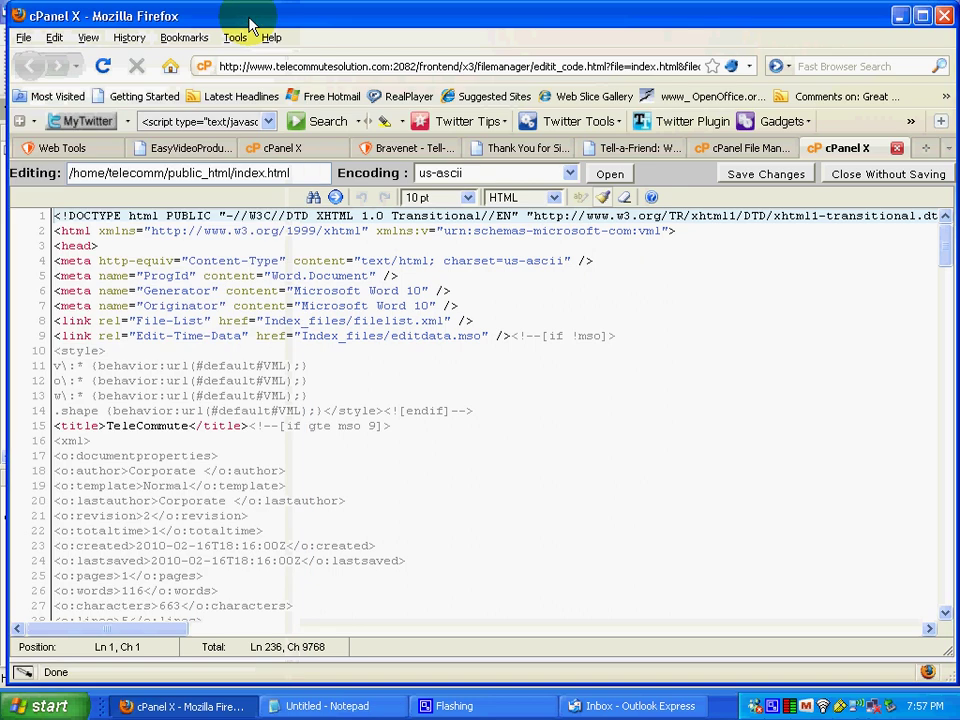
Search the code for 'Insert' to locate the placeholder on line 213
click(314, 199)
text(Insert)
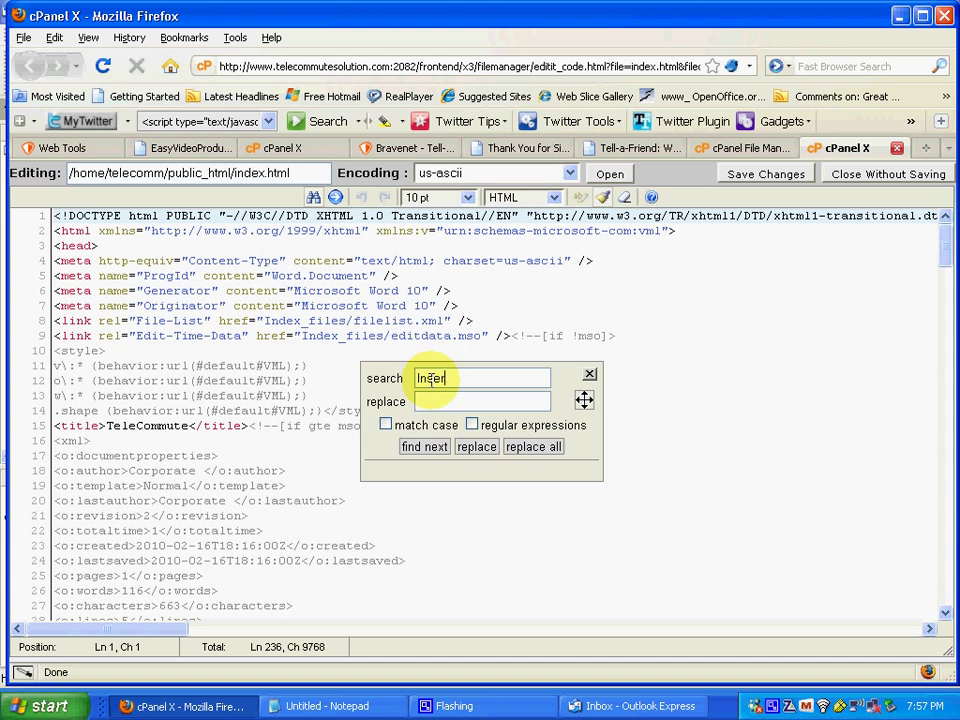
click(420, 447)
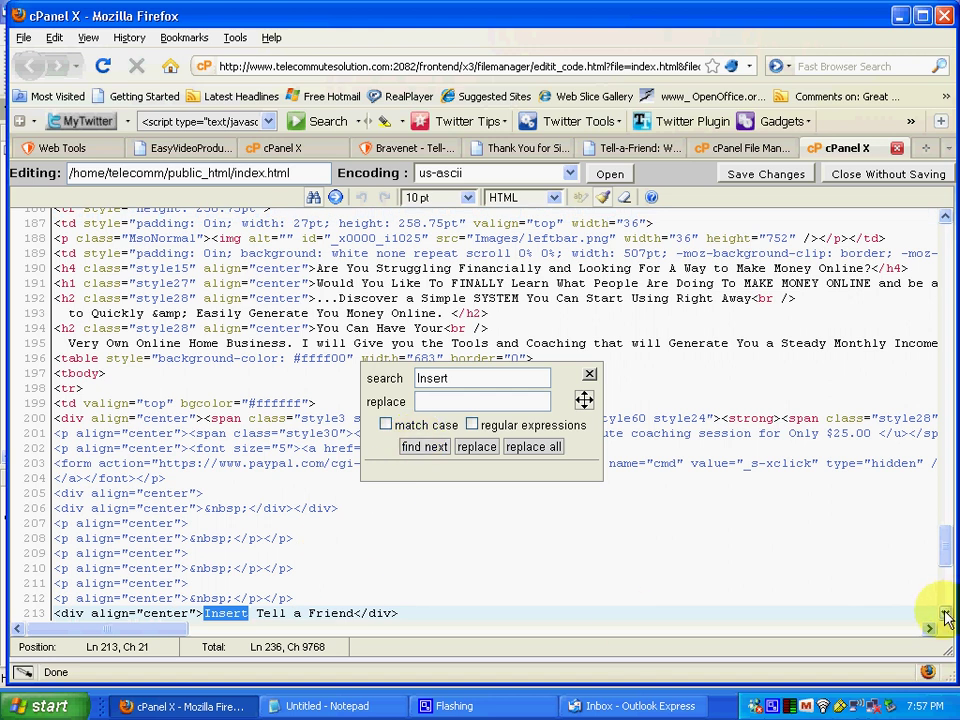
click(590, 376)
scroll(668, 452, down, 6)
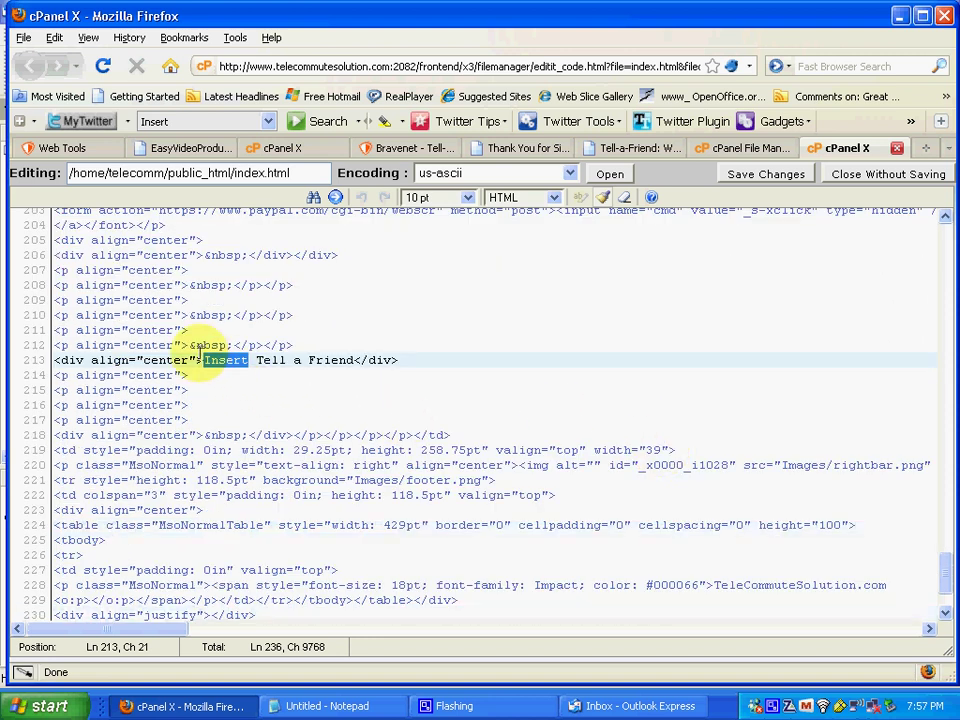
Delete the placeholder text and paste the widget code in its place
click(203, 359)
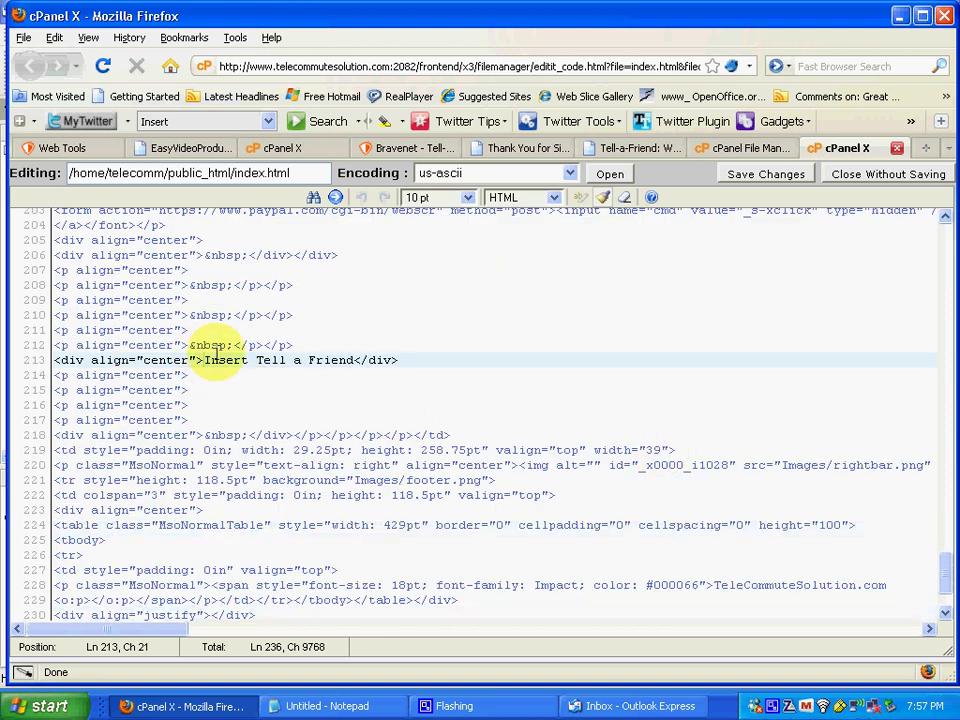
key(Delete)
key(Delete)
key(Delete)
key(Delete)
key(Delete)
key(Delete)
key(Delete)
key(Delete)
key(Delete)
key(Delete)
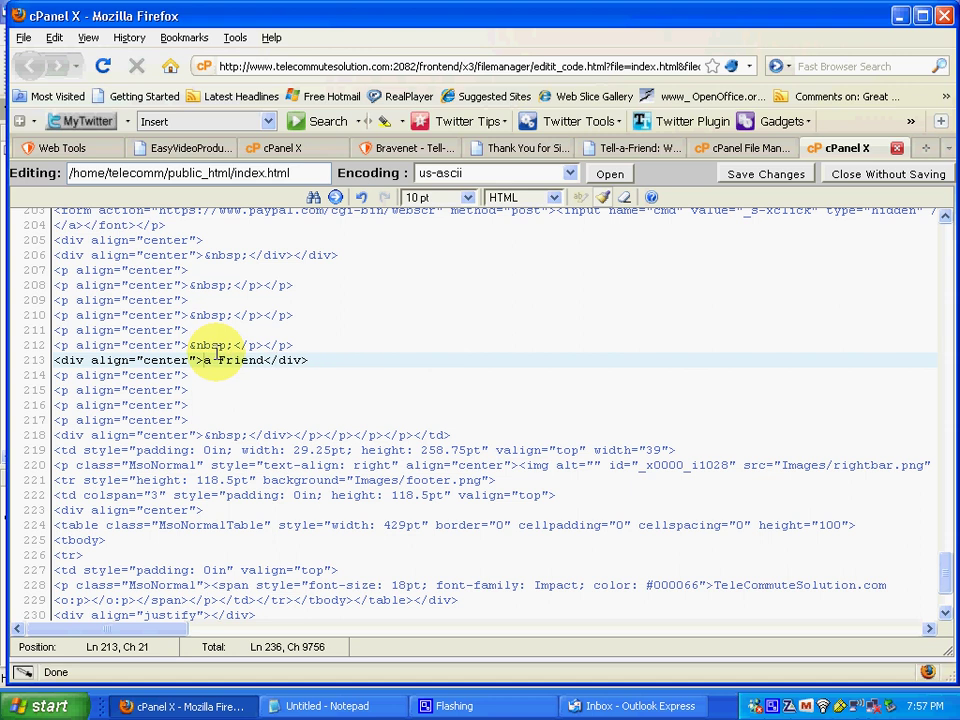
key(Delete)
key(Delete)
key(Delete)
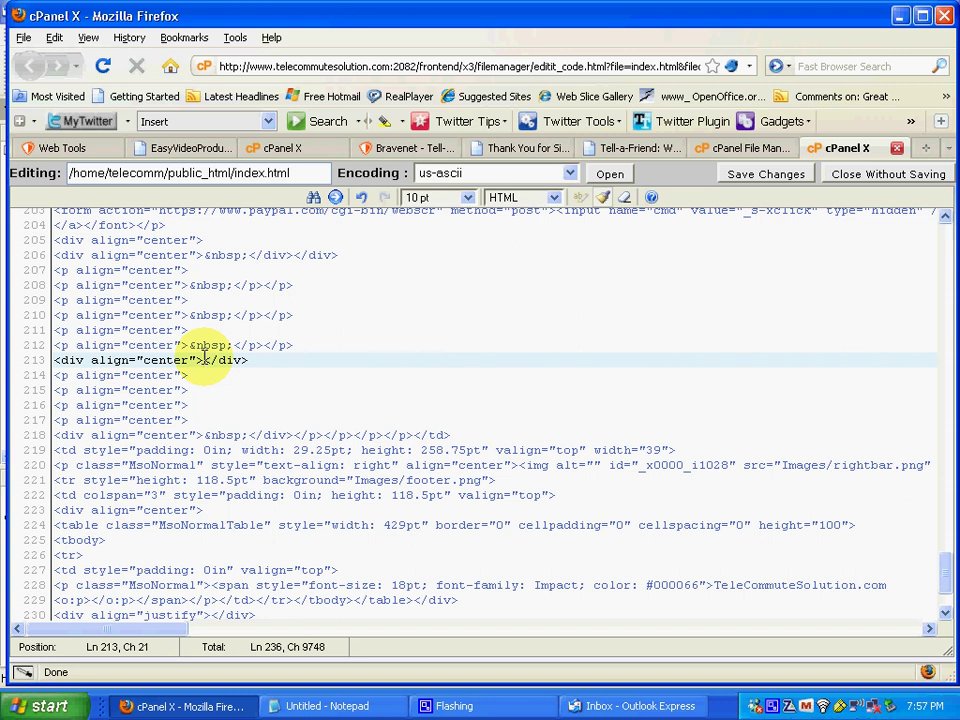
right_click(204, 358)
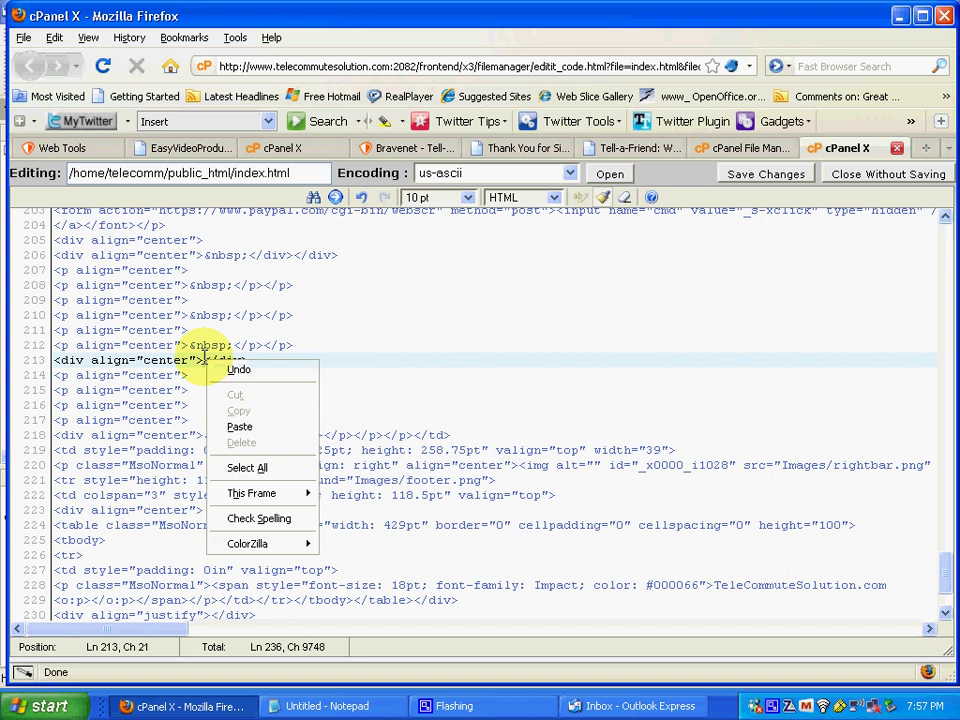
click(240, 428)
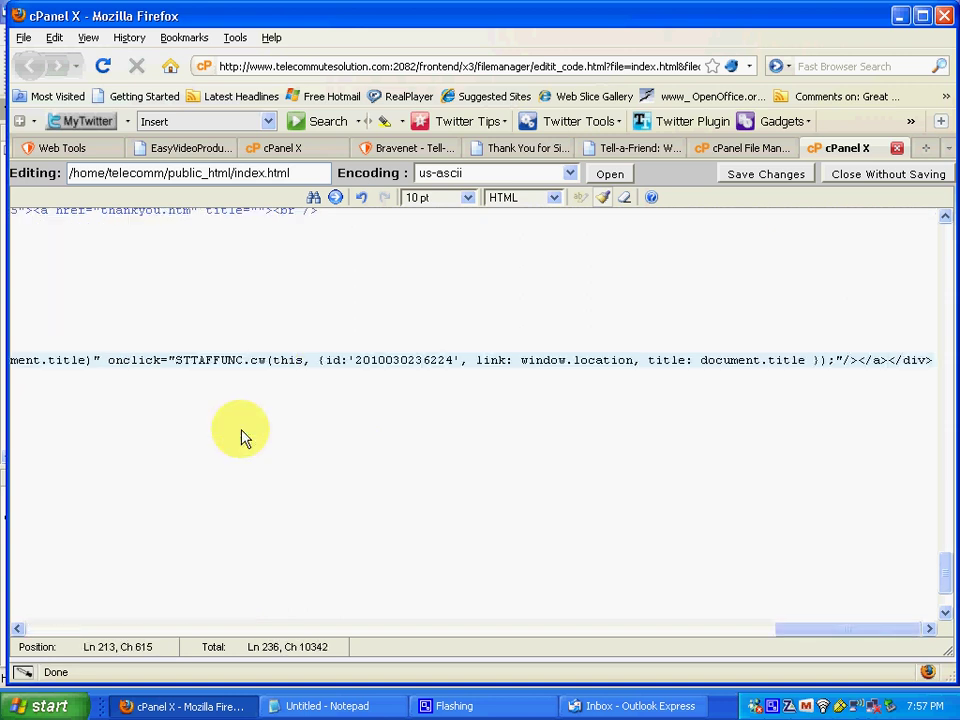
Save index.html with the widget code and reopen it in the HTML Editor
click(736, 174)
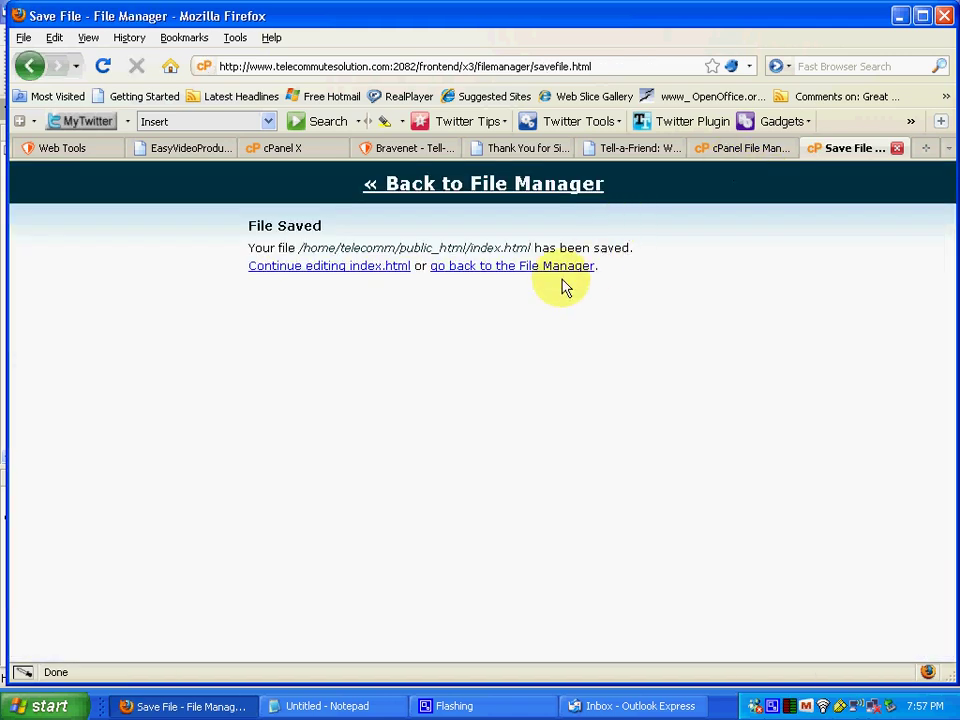
click(505, 272)
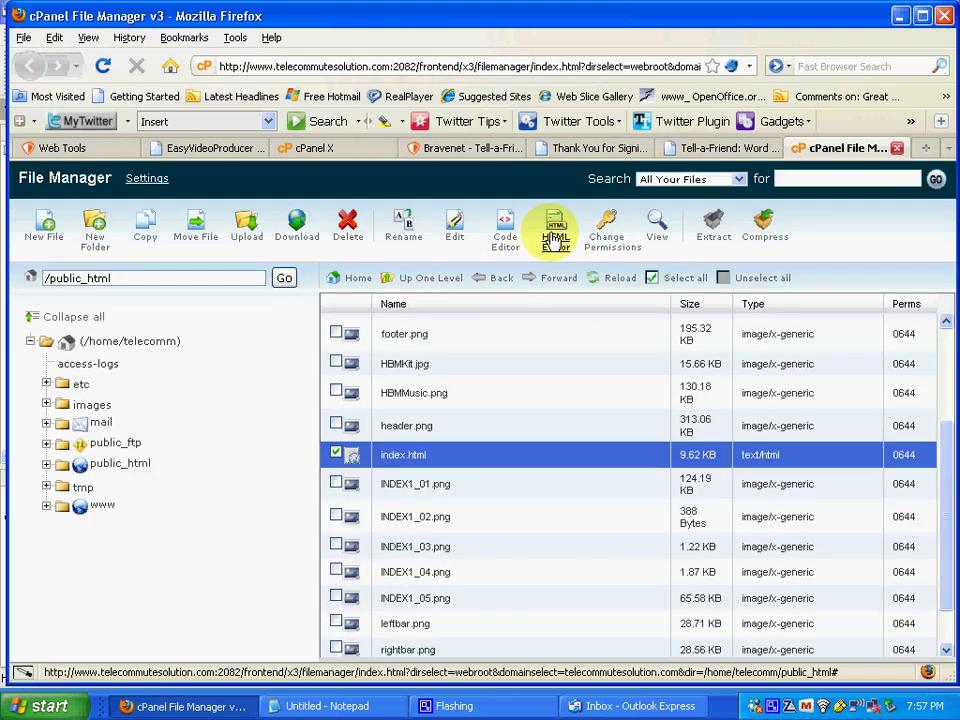
click(553, 246)
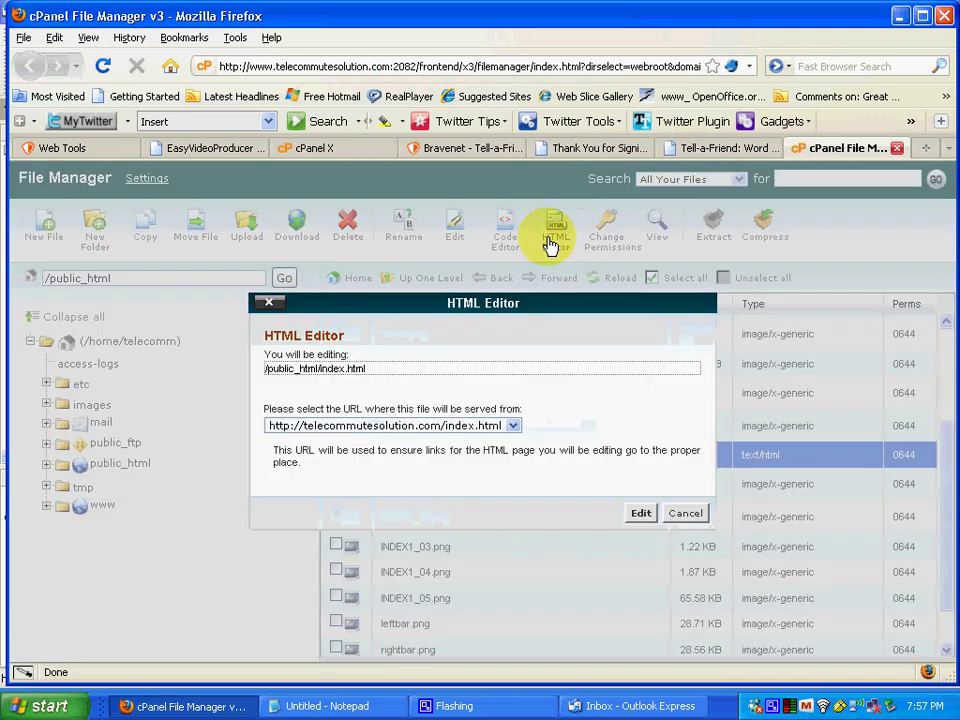
click(640, 515)
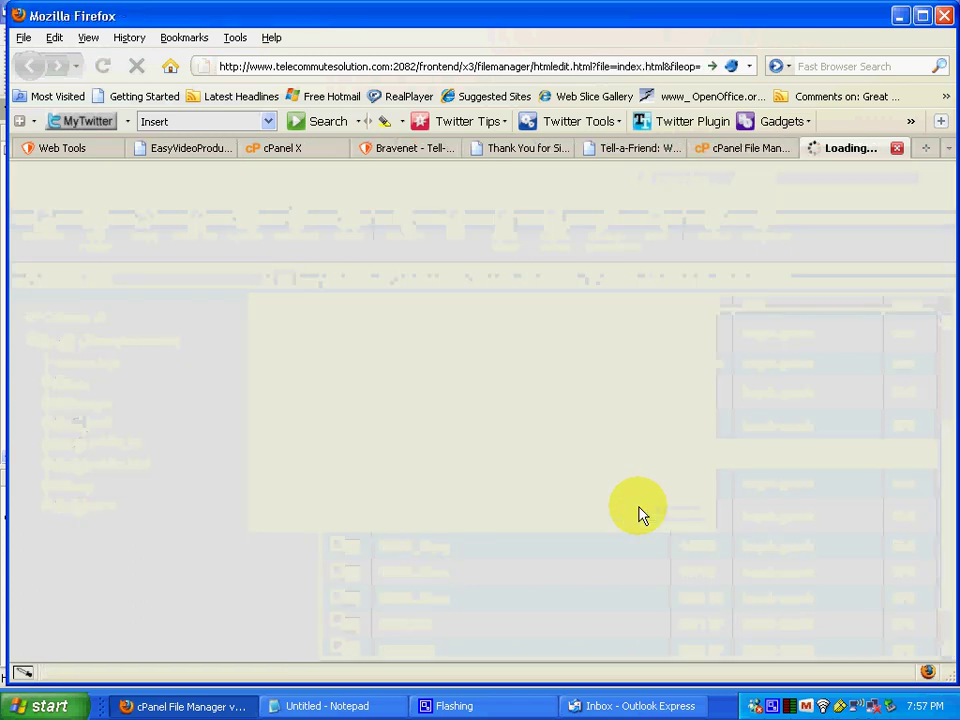